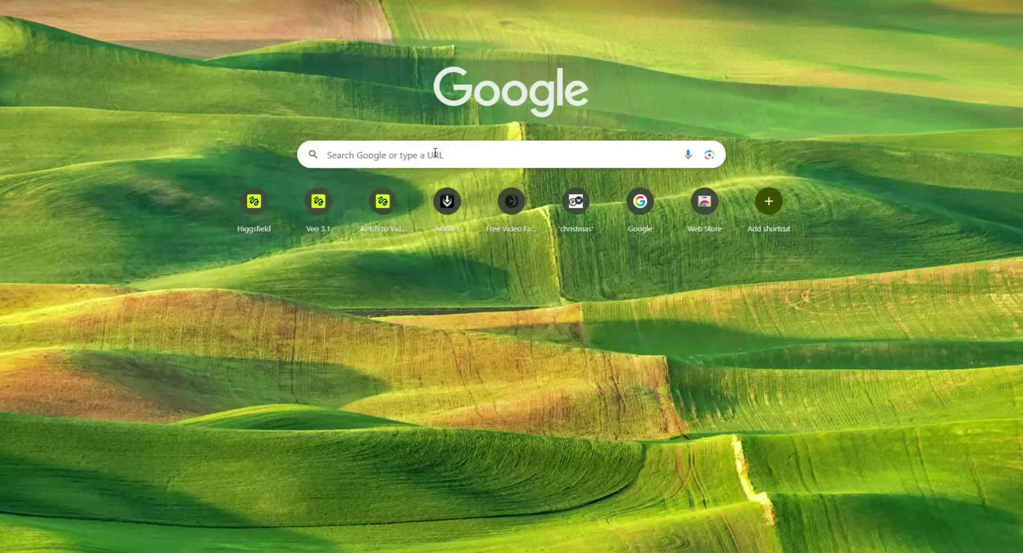
Search Google for 'higgsfield' and open the 'Higgsfield: AI-Powered Video & Image Generation' result.
click(434, 154)
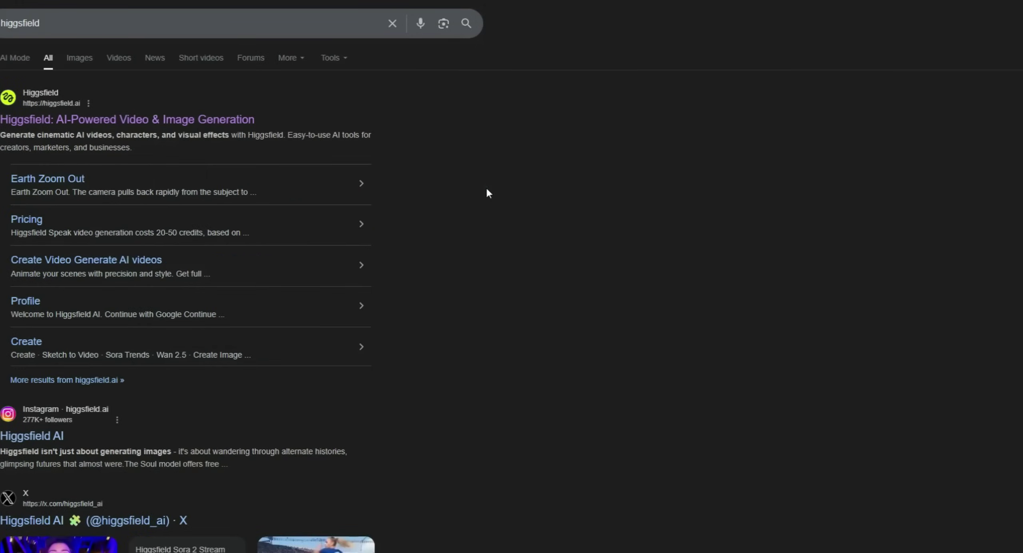
click(297, 129)
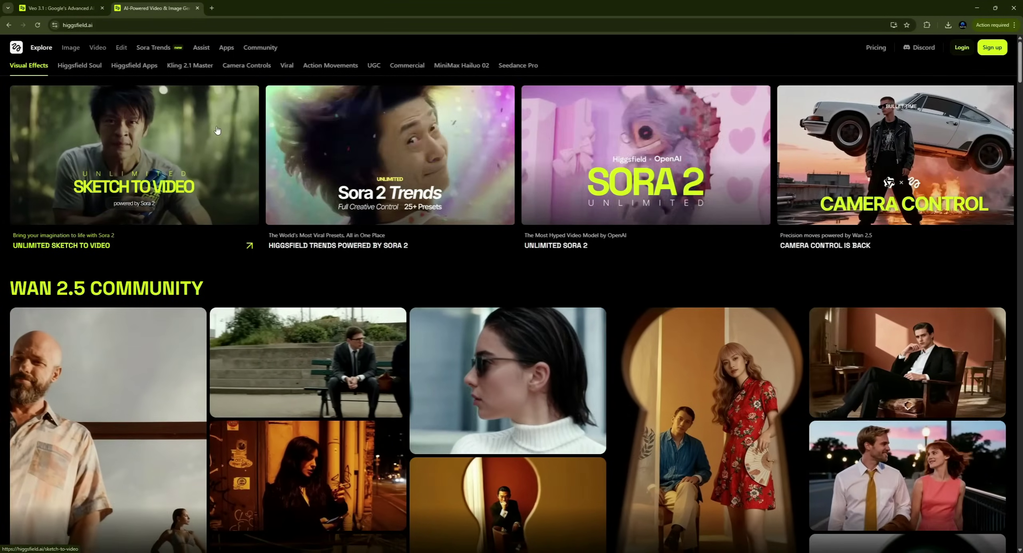
Scroll through the Higgsfield homepage and look over the Image, Video and Edit menus.
scroll(309, 238, down, 3)
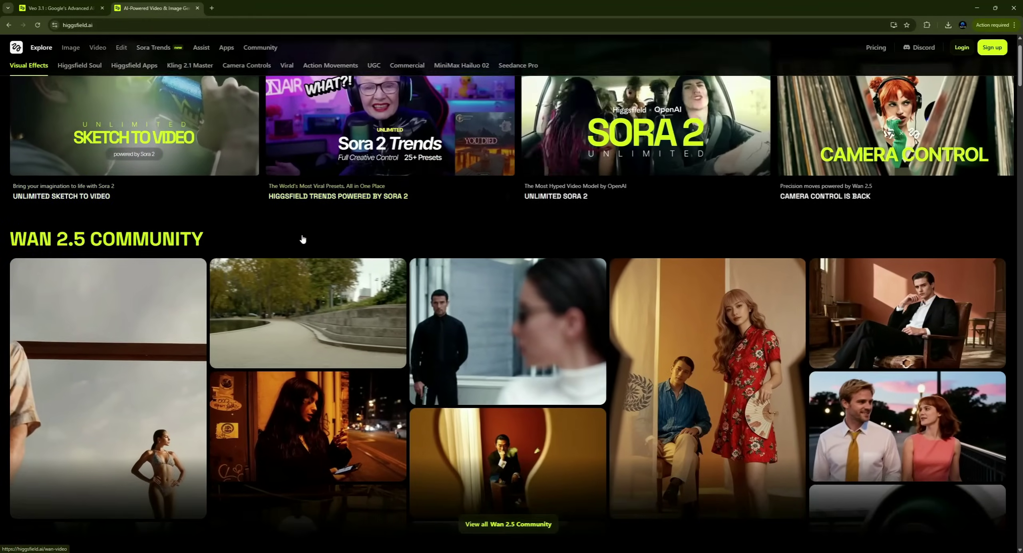
scroll(309, 239, down, 1)
scroll(308, 236, down, 3)
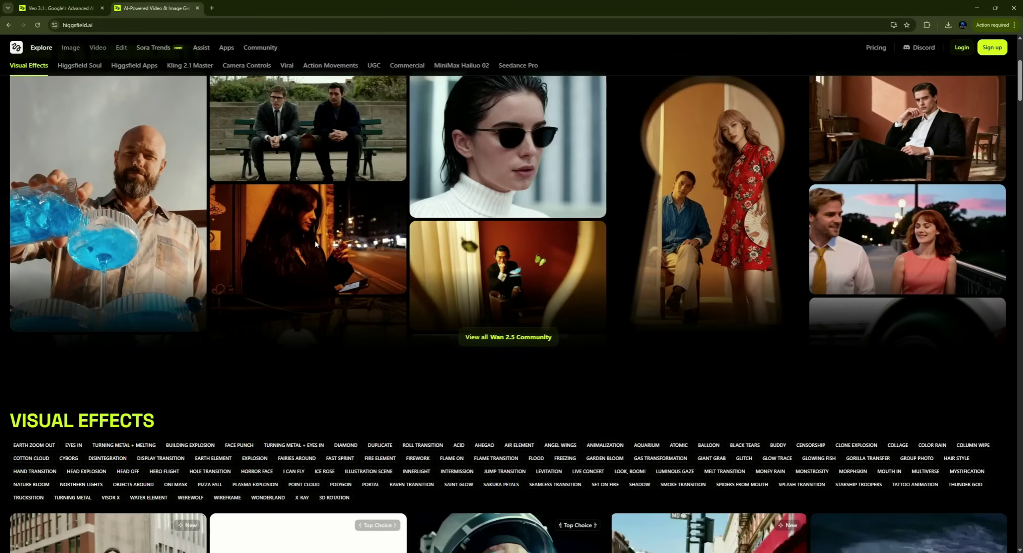
scroll(403, 264, down, 2)
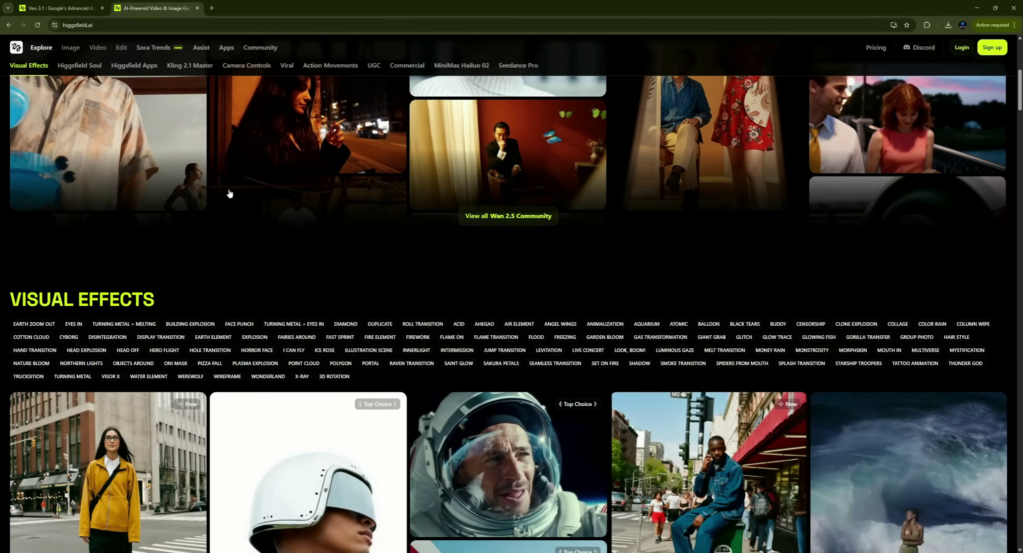
mouse_move(70, 51)
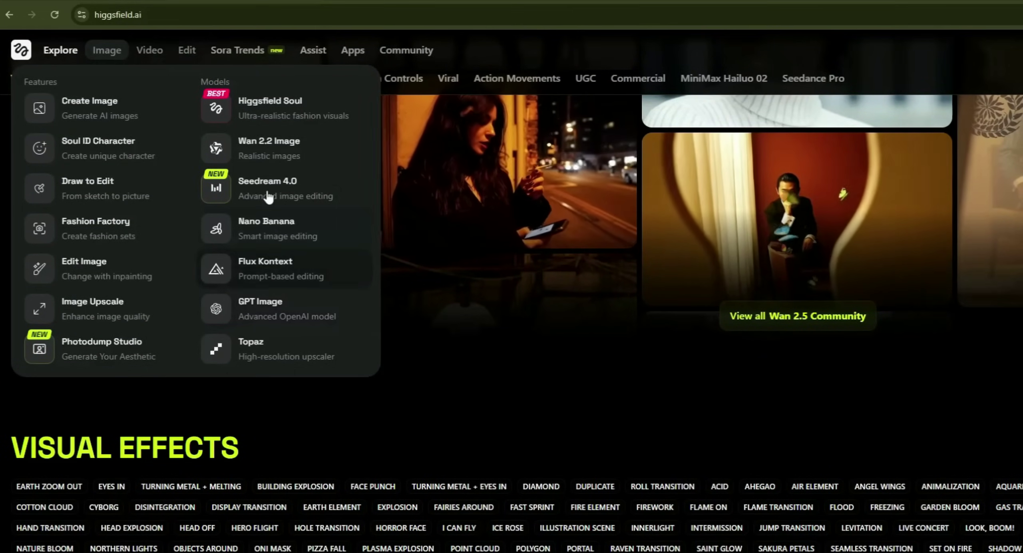
mouse_move(159, 60)
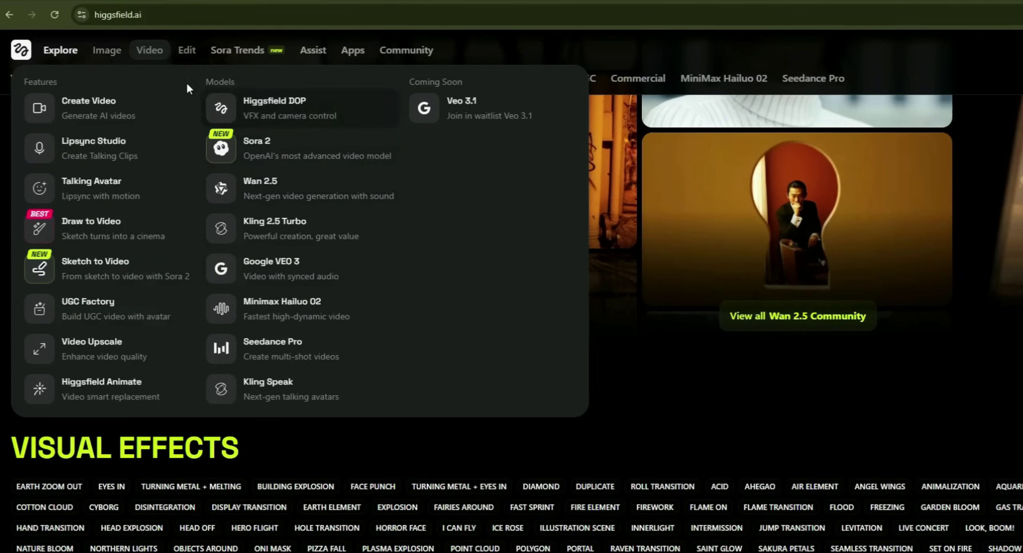
mouse_move(187, 50)
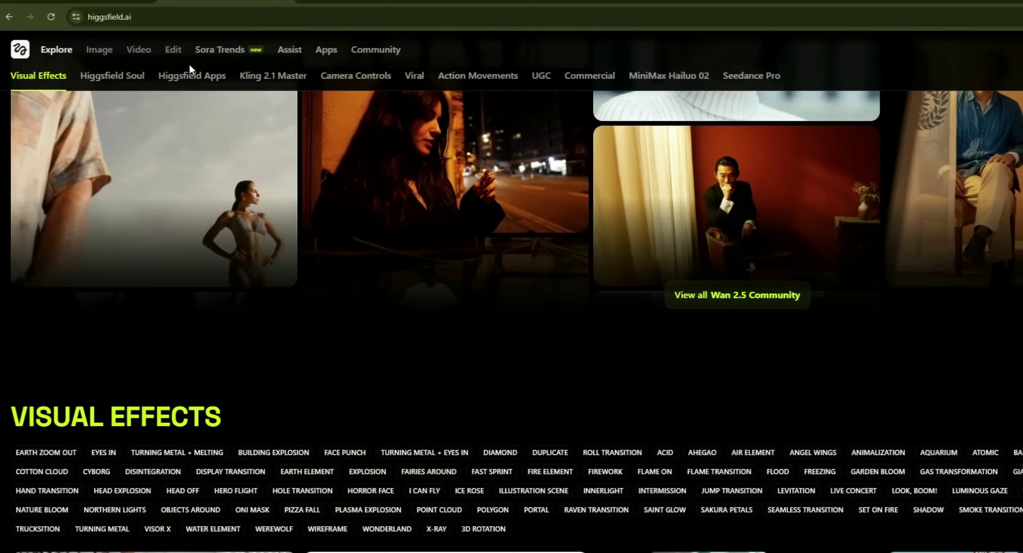
Return to the Veo 3.1 page, scroll through it, sign in, and check the Video menu.
key(ctrl+shift+Tab)
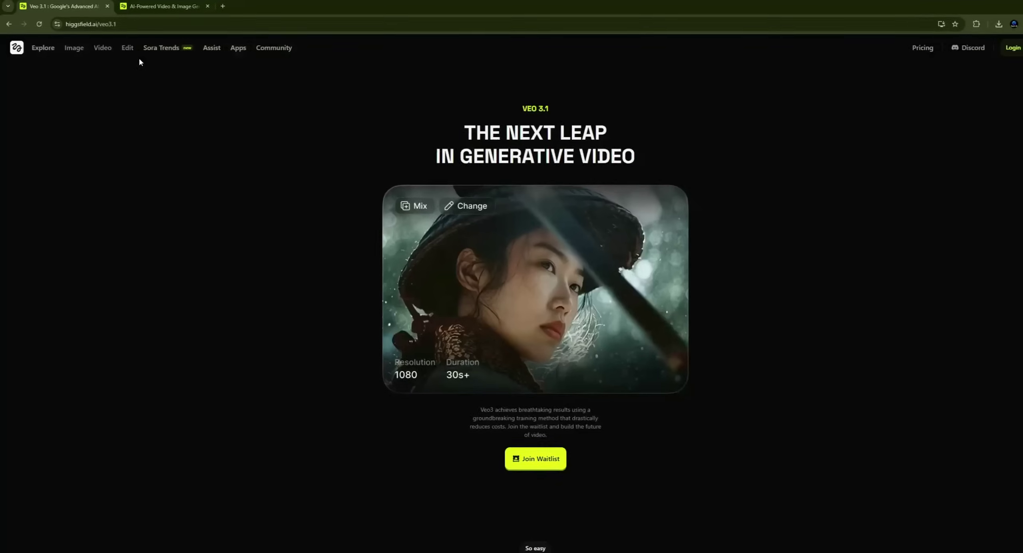
click(537, 112)
scroll(547, 136, down, 1)
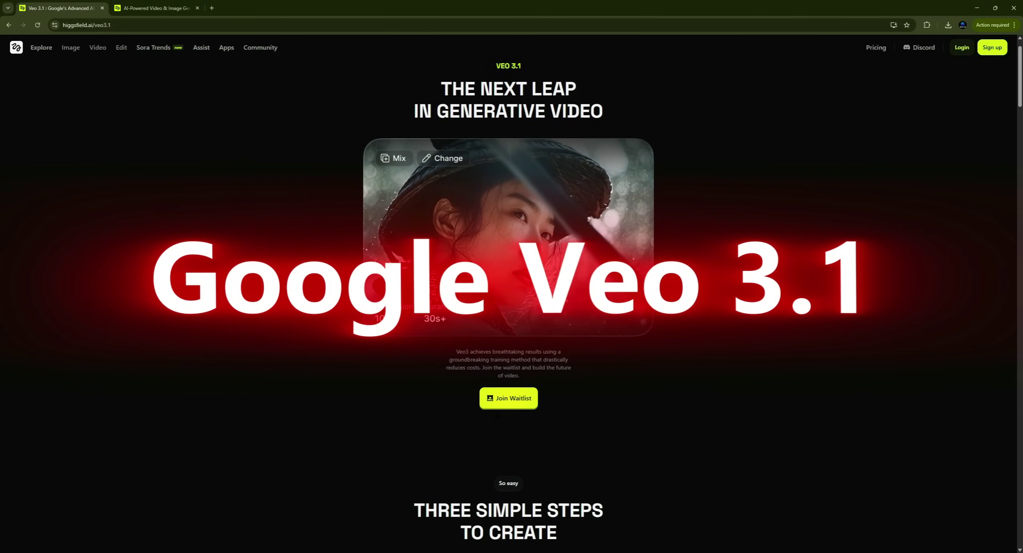
scroll(549, 141, down, 5)
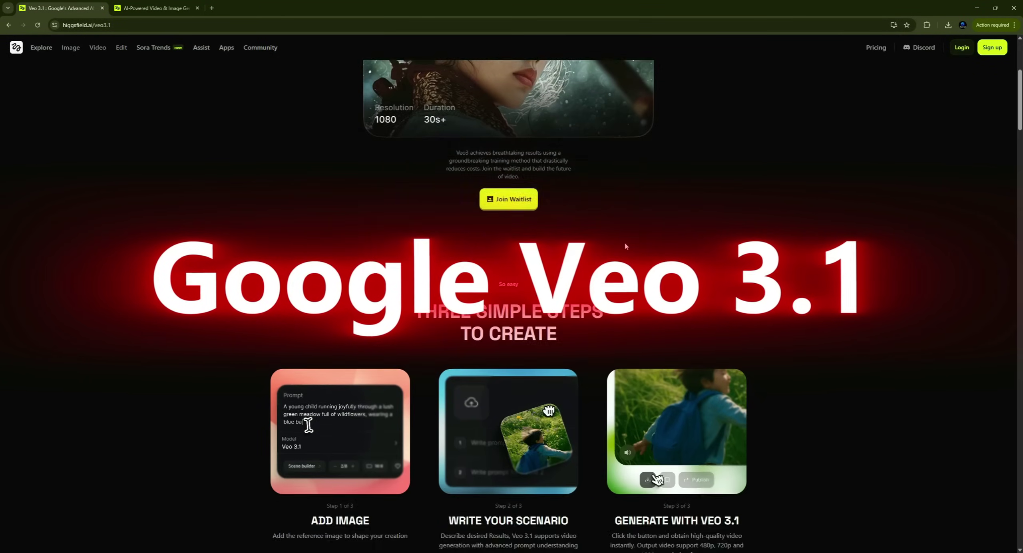
scroll(597, 256, down, 3)
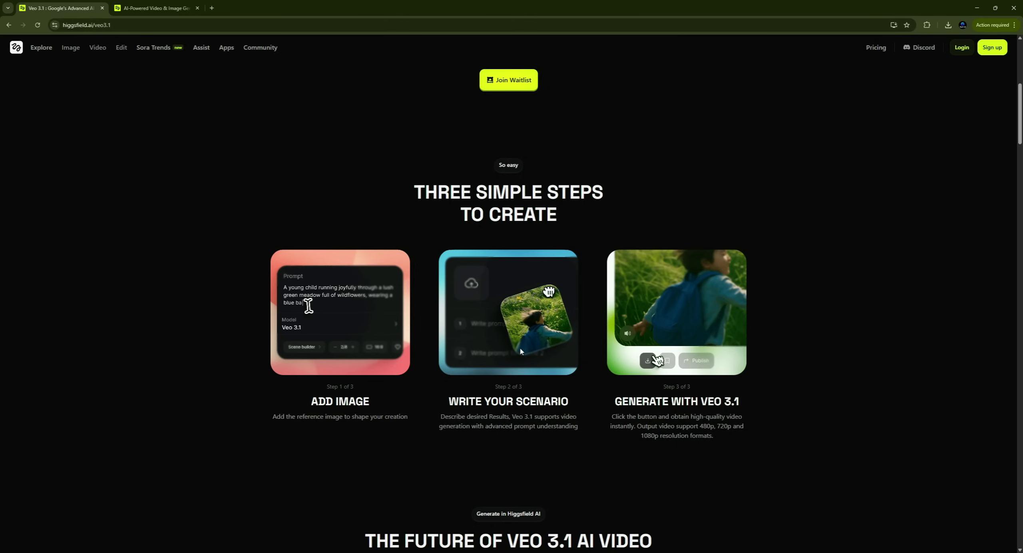
scroll(699, 367, down, 6)
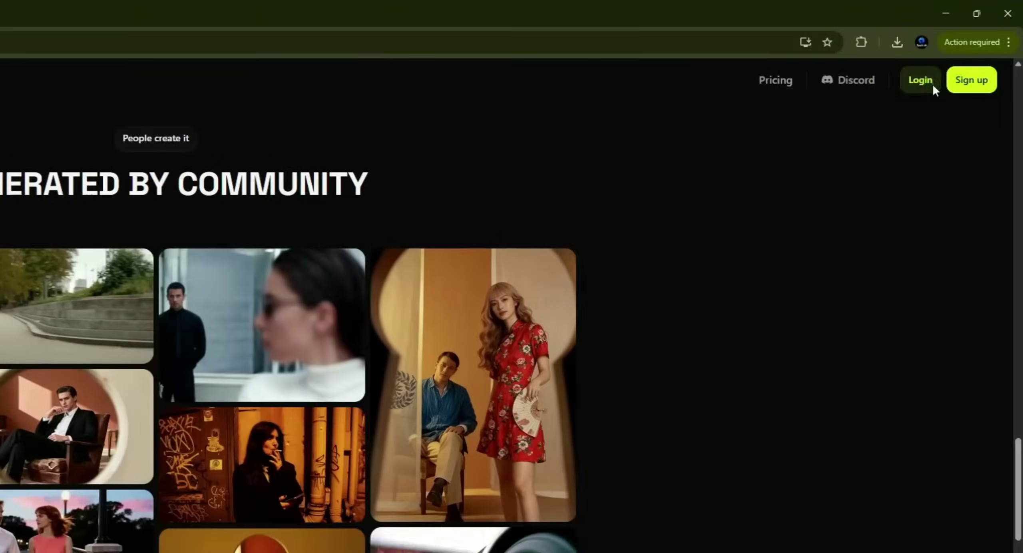
click(931, 84)
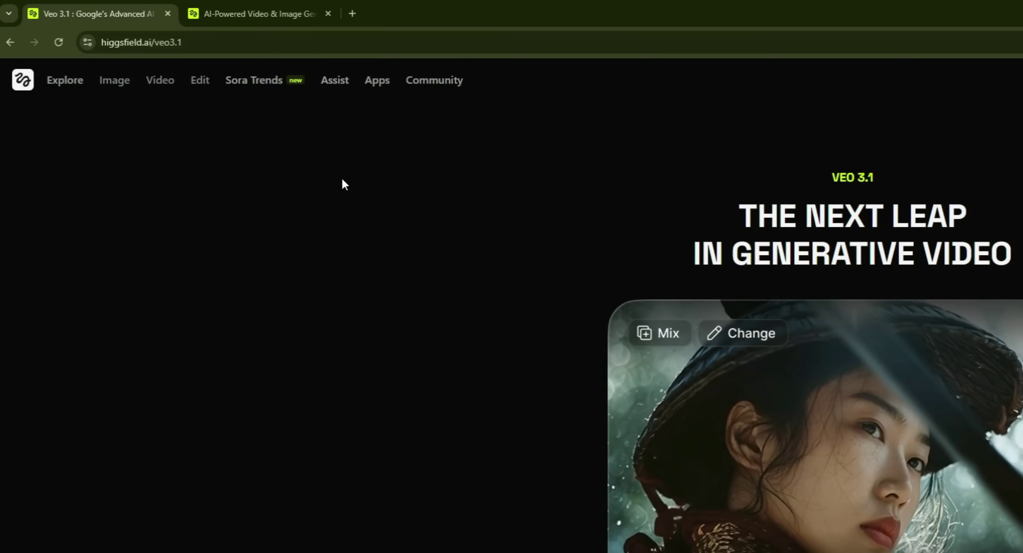
mouse_move(166, 90)
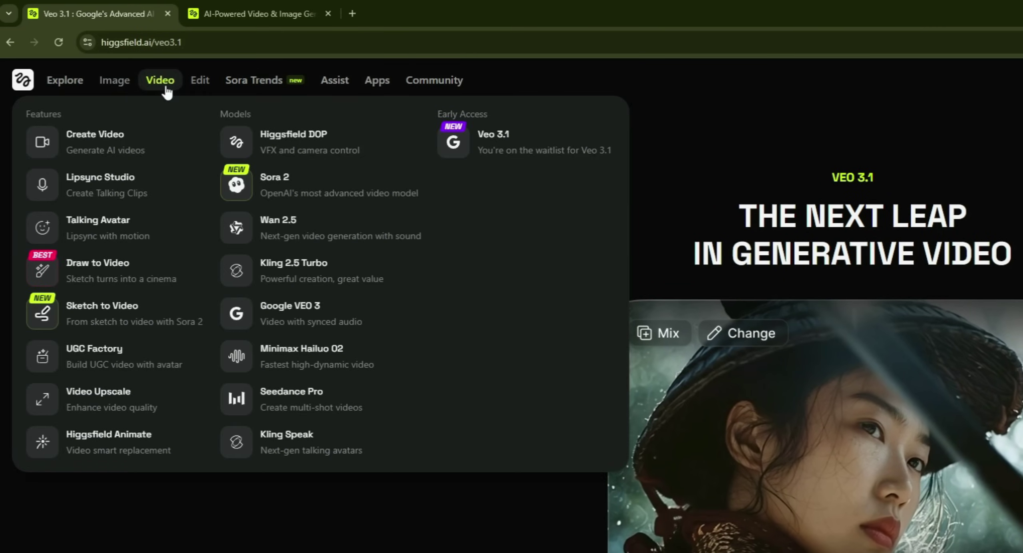
Open Create Video and confirm Google Veo 3.1 model, 1080p quality and 16:9 aspect ratio.
click(127, 149)
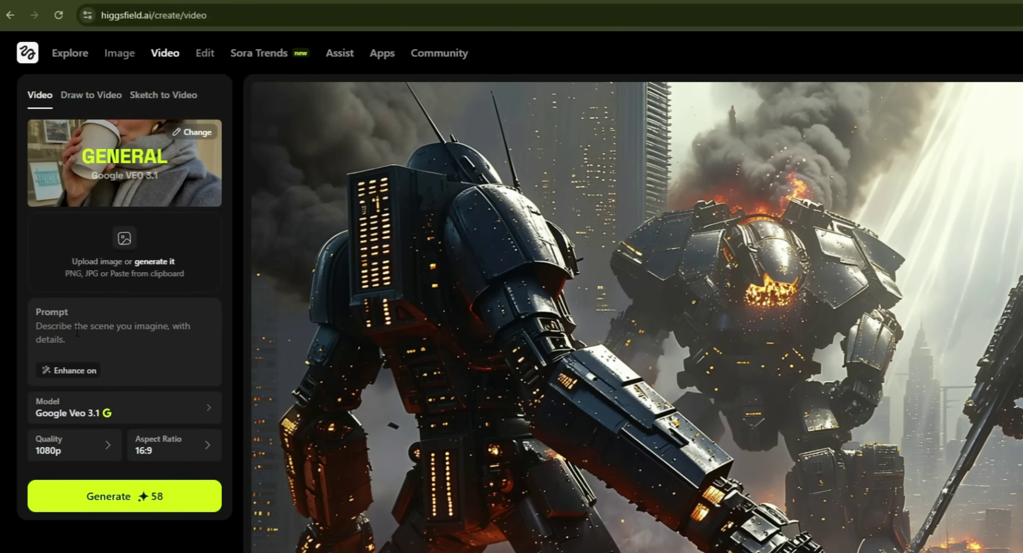
click(96, 423)
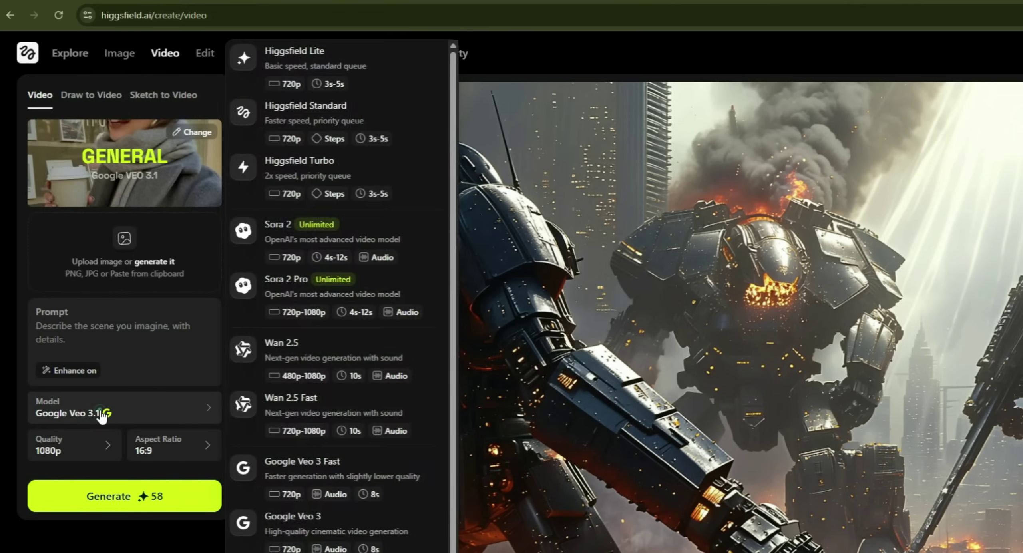
scroll(375, 251, down, 5)
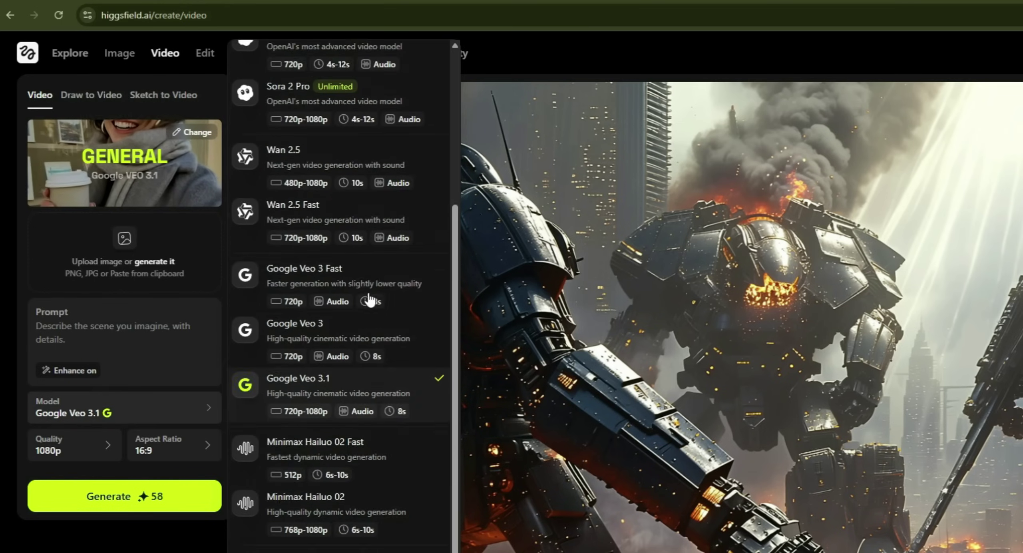
scroll(378, 440, up, 5)
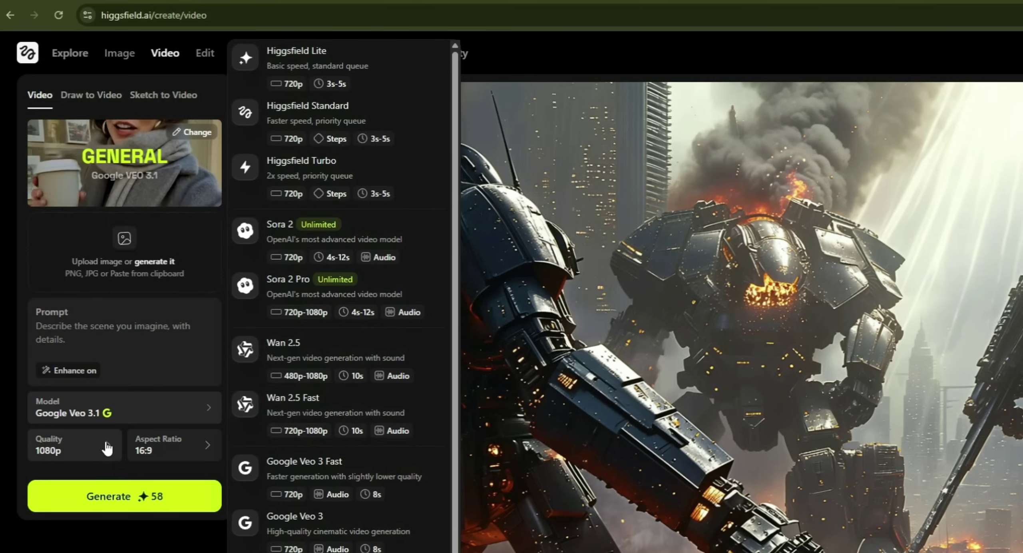
click(106, 445)
click(107, 451)
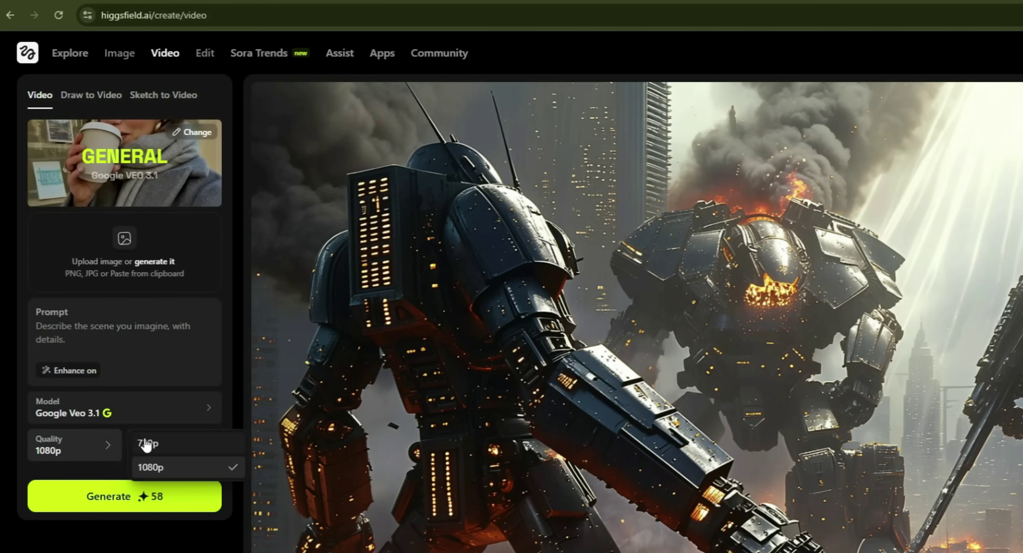
click(228, 411)
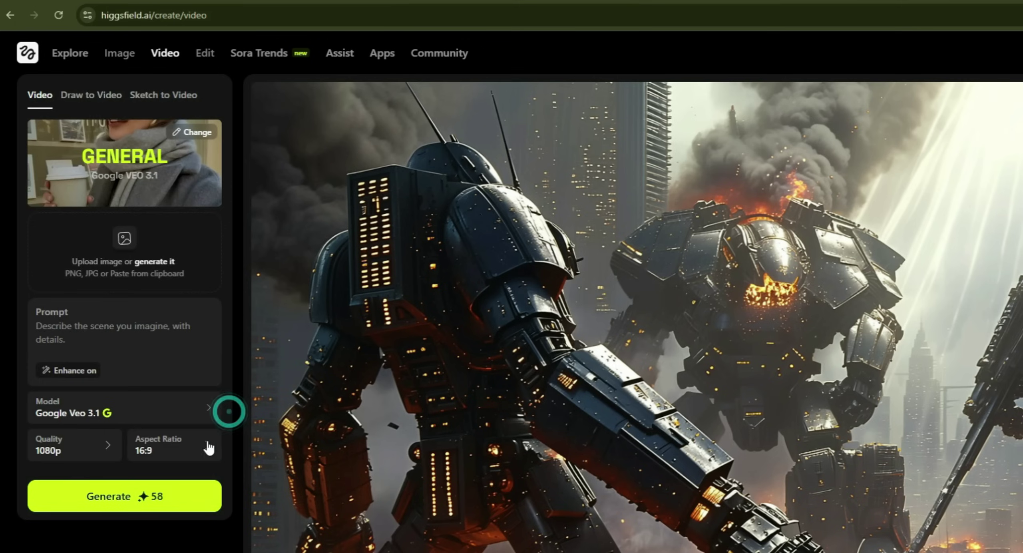
click(195, 466)
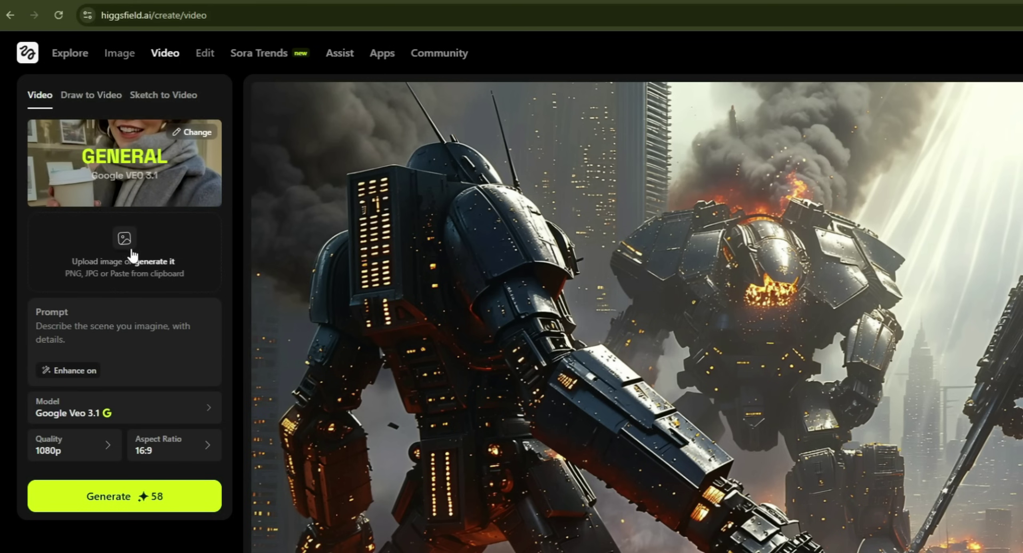
Upload image 01 as the start frame, paste the podcast-studio man prompt, and keep Google Veo 3.1.
click(93, 247)
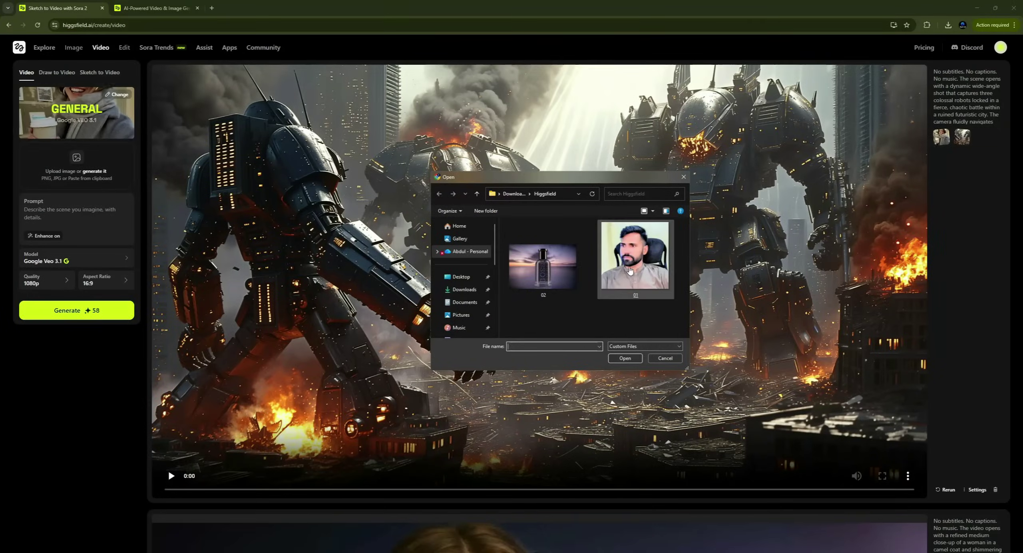
double_click(630, 272)
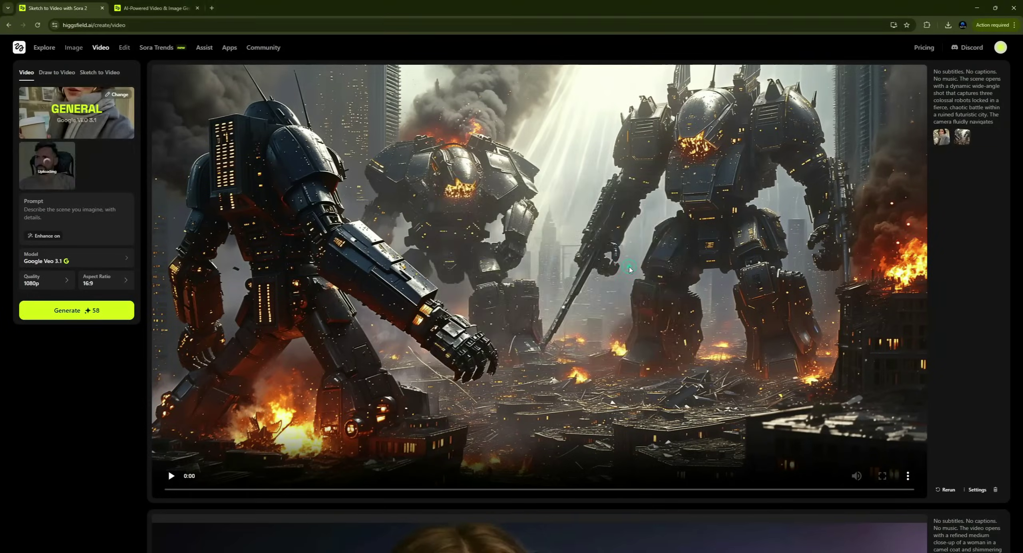
key(alt+Tab)
middle_click(793, 219)
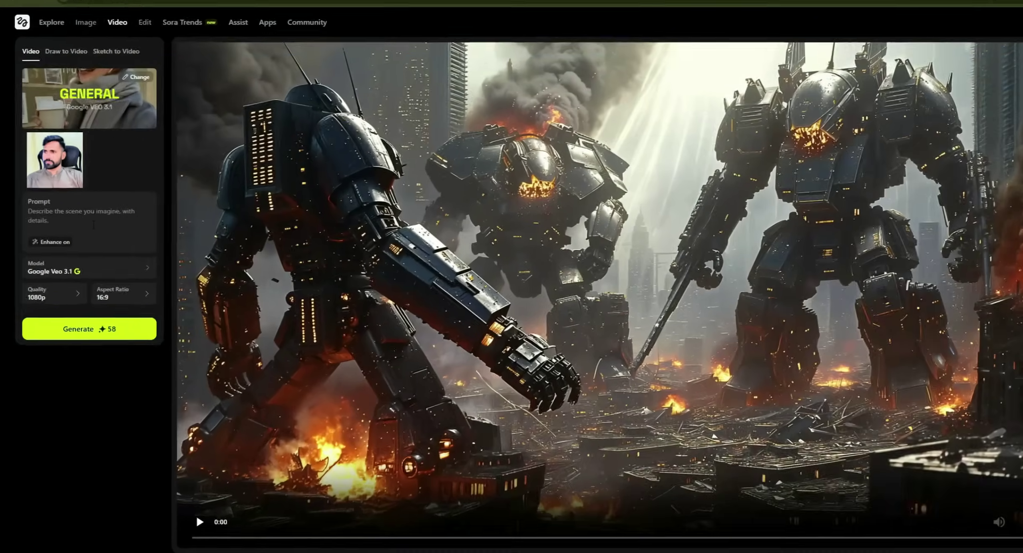
click(80, 217)
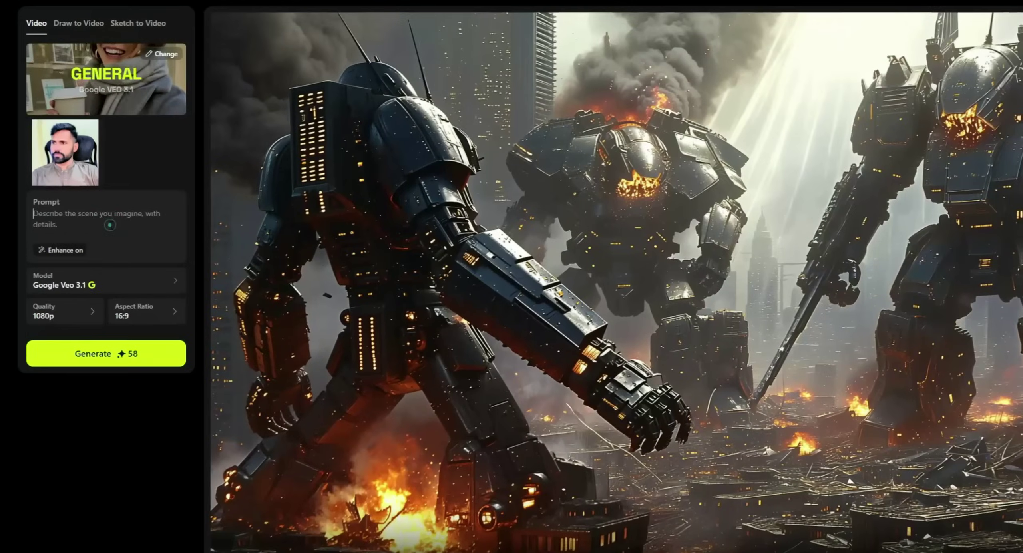
text(A man sitting in a podcast studio, talking confidently to the camera, cinematic lighting, realistic face movements, clear voice, 4K style look.)
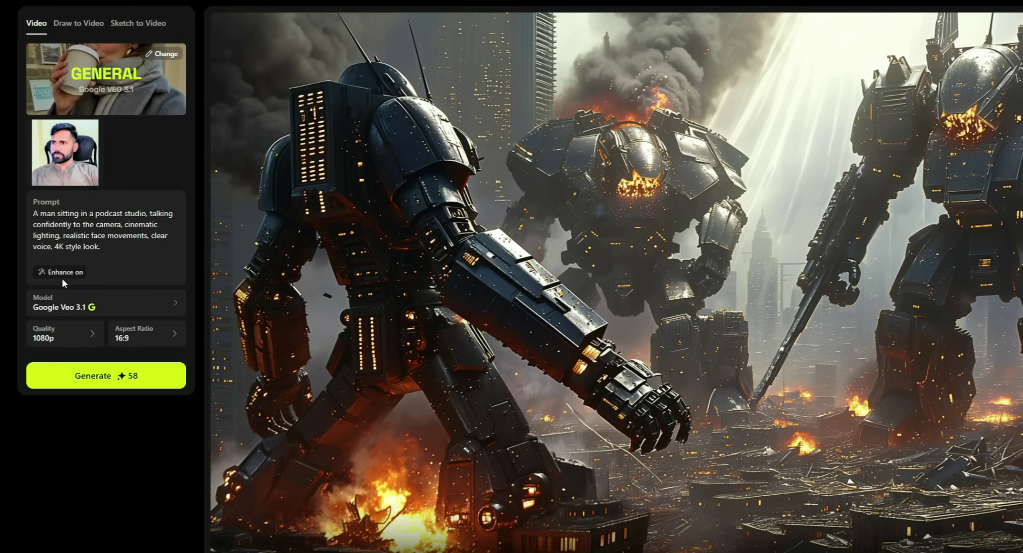
click(90, 305)
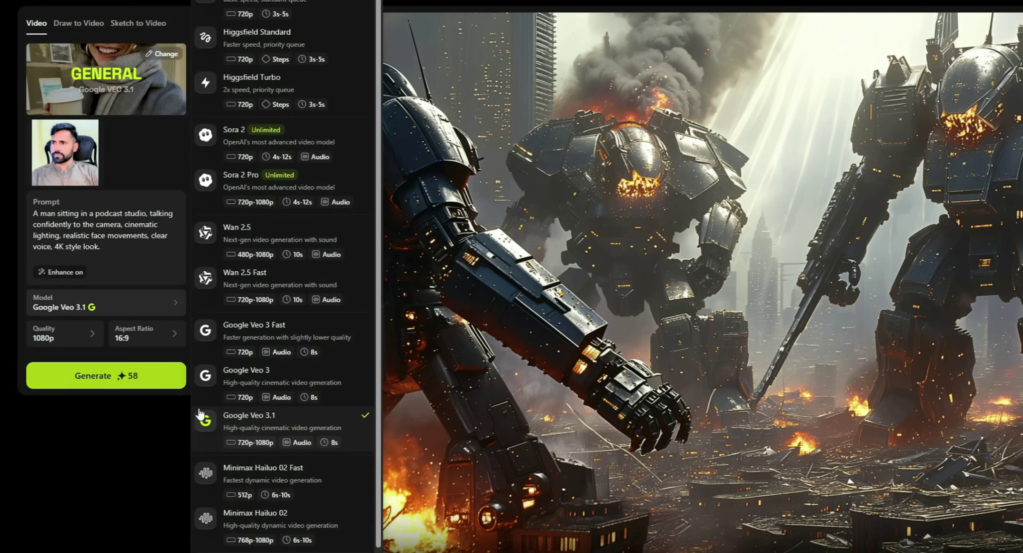
click(280, 427)
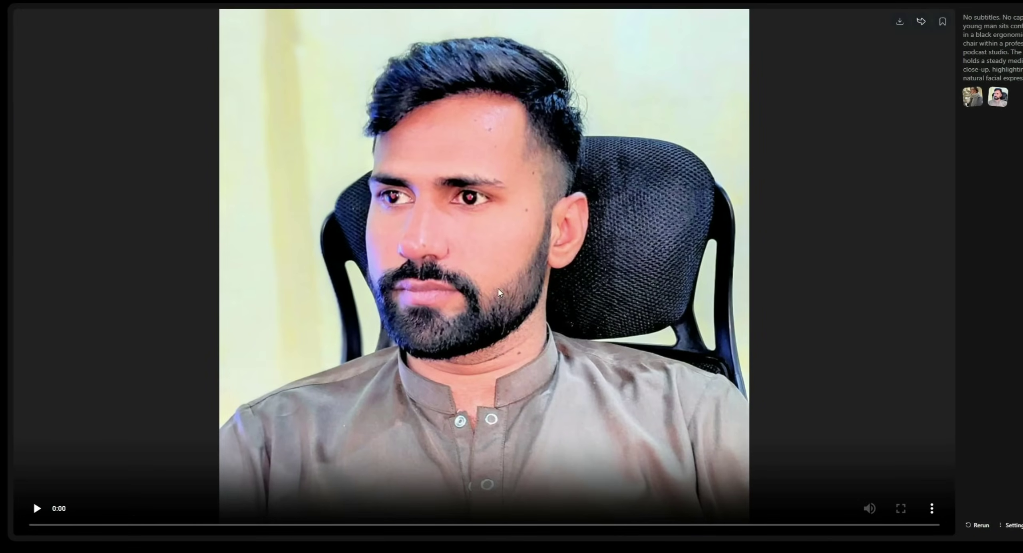
Play the generated podcast-studio video, then rewind it to 0:00 and replay it.
click(37, 509)
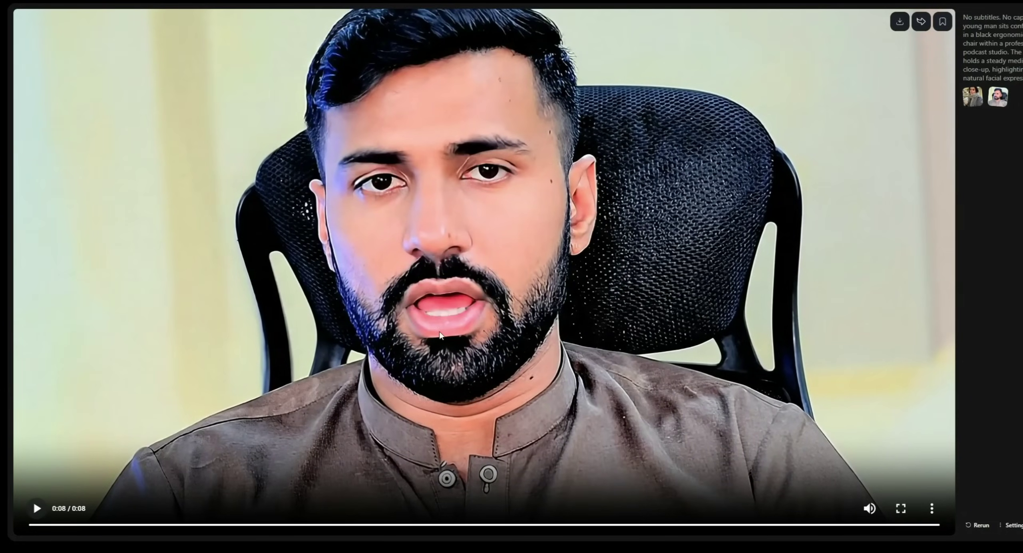
click(83, 526)
click(46, 514)
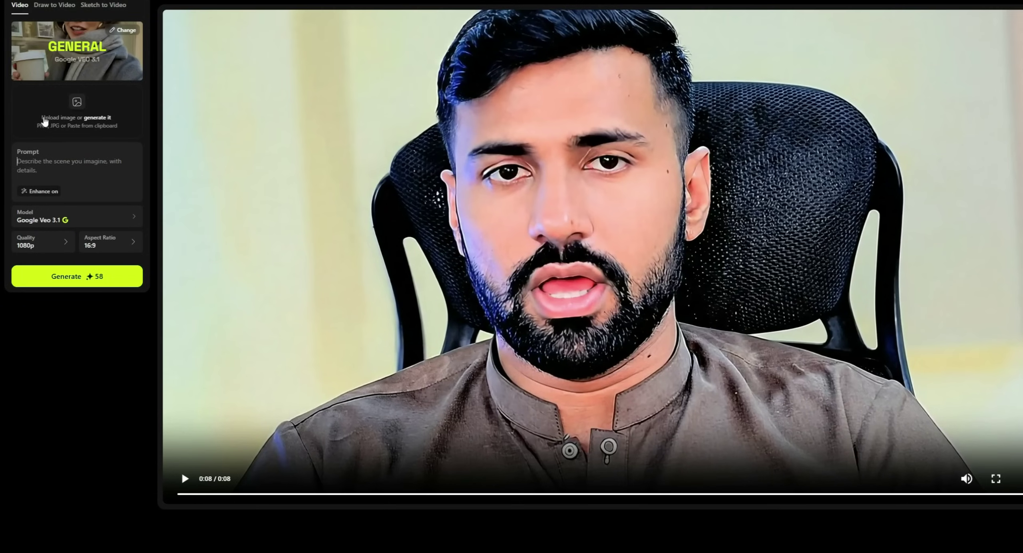
Paste the soldiers-and-helicopters war prompt, keeping Soul model, 16:9 aspect ratio and High quality.
click(97, 117)
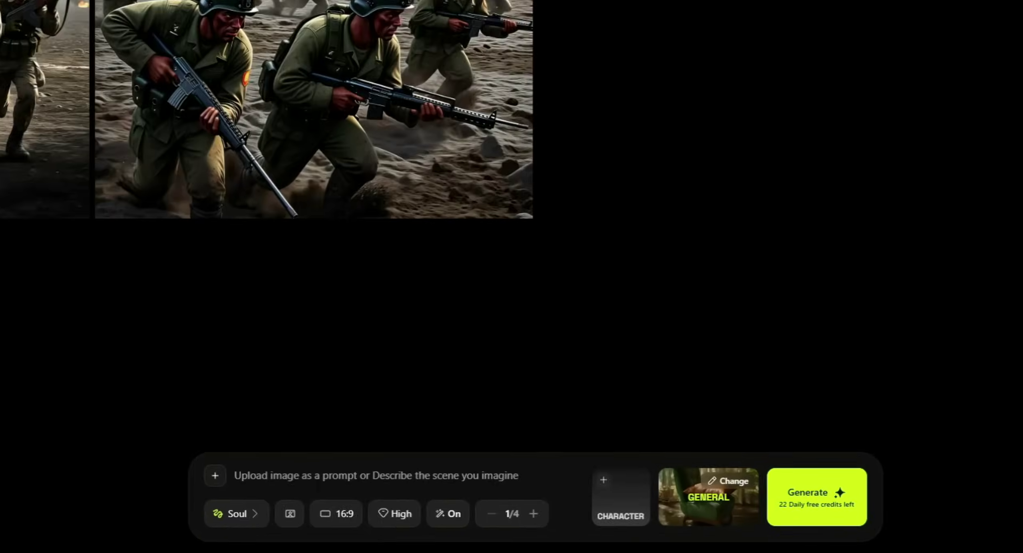
text(Ultra realistic cinematic war scene, soldiers running with rifles, explosions in background, helicopters flying, smoke and dust, 8K hyper-detailed lighting, dramatic war atmosphere, cinematic composition, Unreal Engine style)
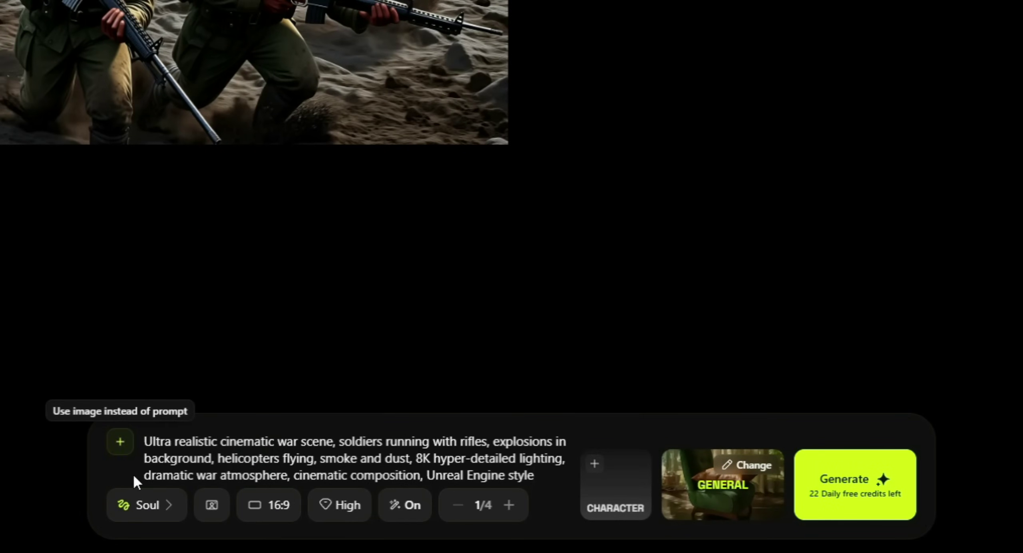
click(170, 505)
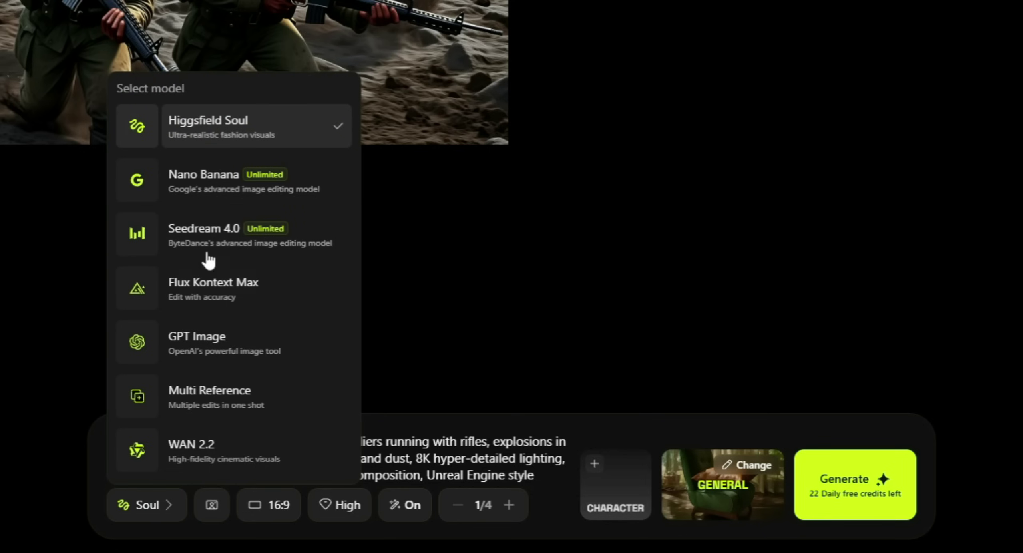
click(236, 135)
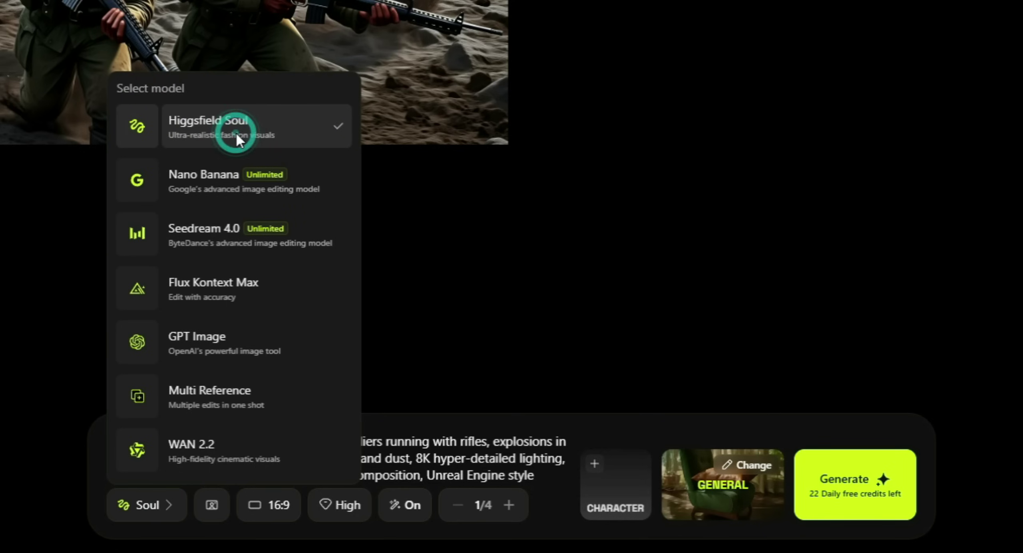
click(280, 507)
click(302, 420)
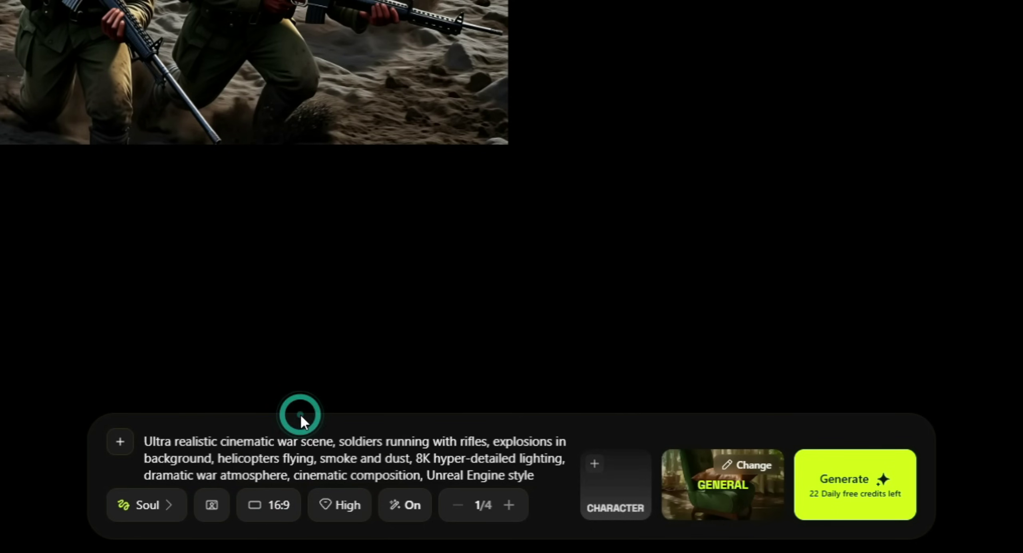
click(330, 507)
click(373, 455)
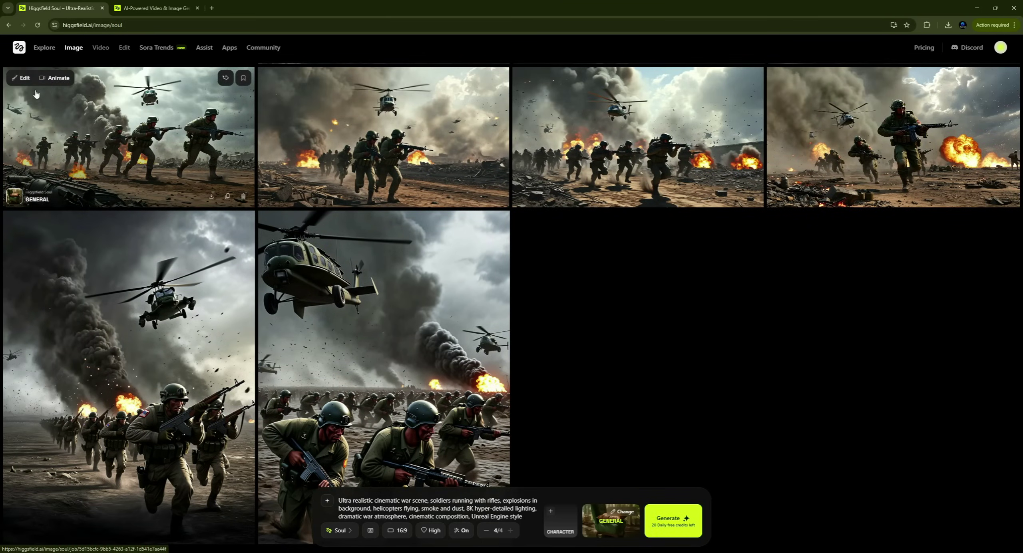
Open the first war image full size and start a new video from it.
mouse_move(28, 84)
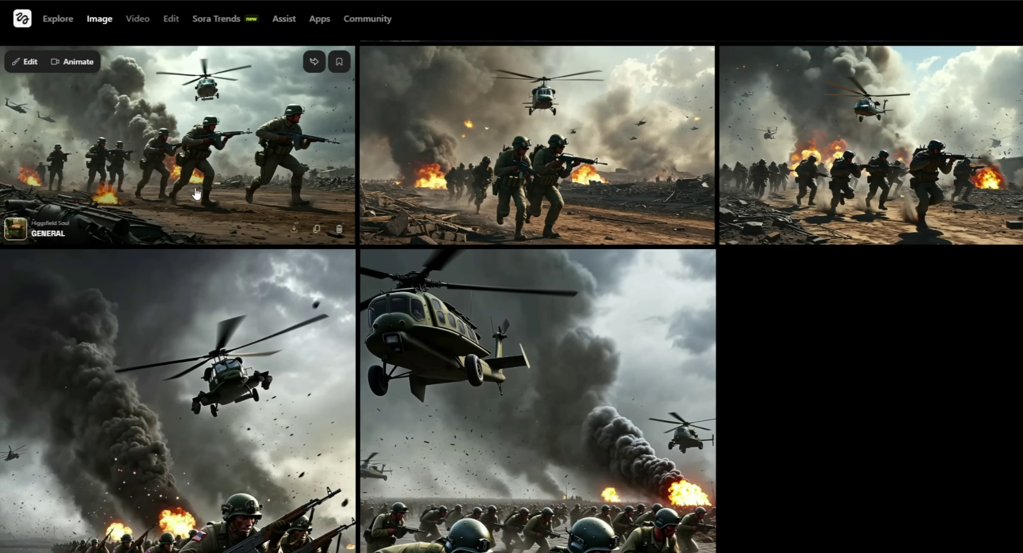
click(152, 182)
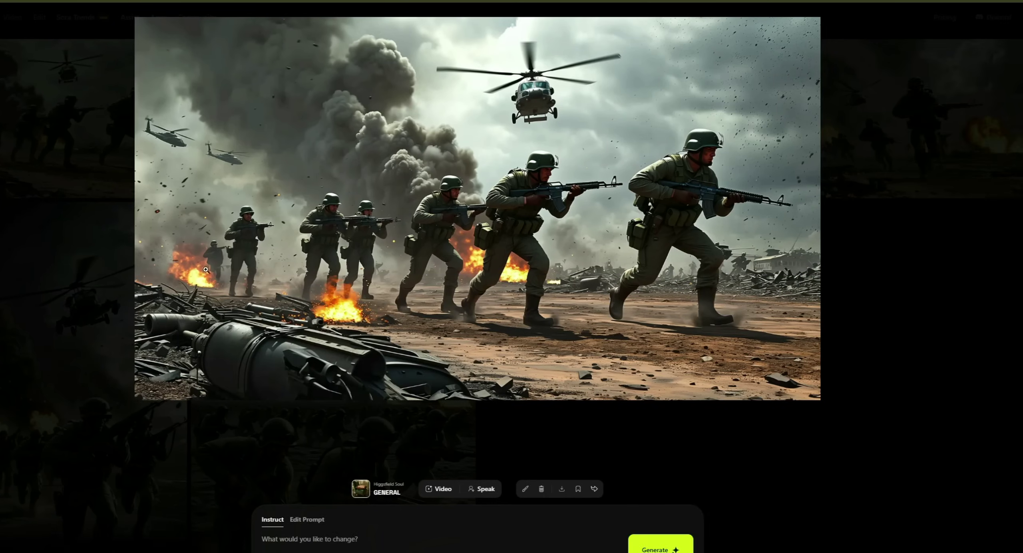
click(436, 490)
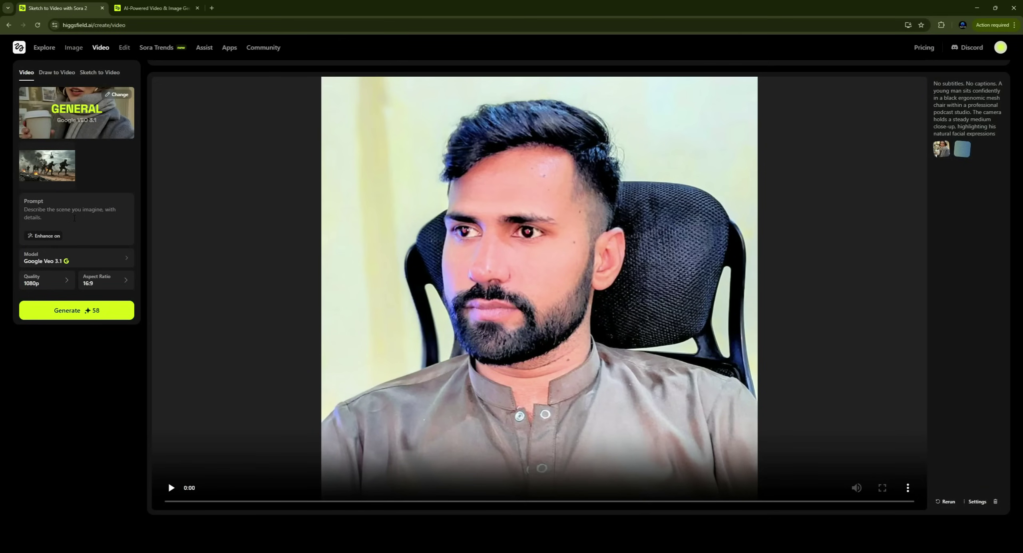
click(75, 217)
Paste the chaotic battlefield prompt and keep Google Veo 3.1 as the video model.
text(A chaotic battlefield with soldiers sprinting through explosions and flying debris, helicopters hovering overhead, cinematic camera movement with handheld shaky feel, slow-motion dust and fire particles, intense war atmosphere, realistic lighting and motion, dramatic film look)
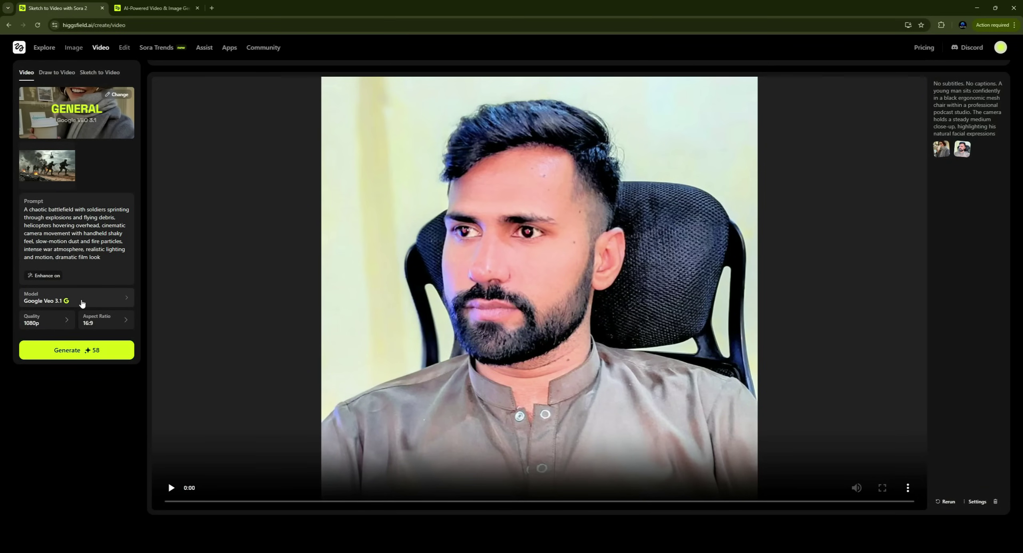
click(82, 303)
click(183, 359)
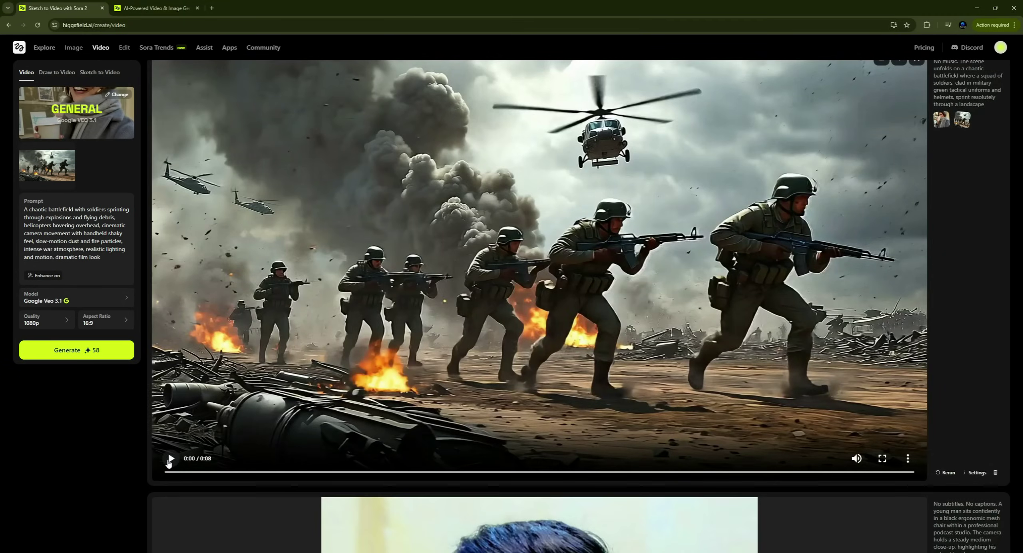
Watch the 8-second battlefield video full screen, then replay it from the start.
click(170, 459)
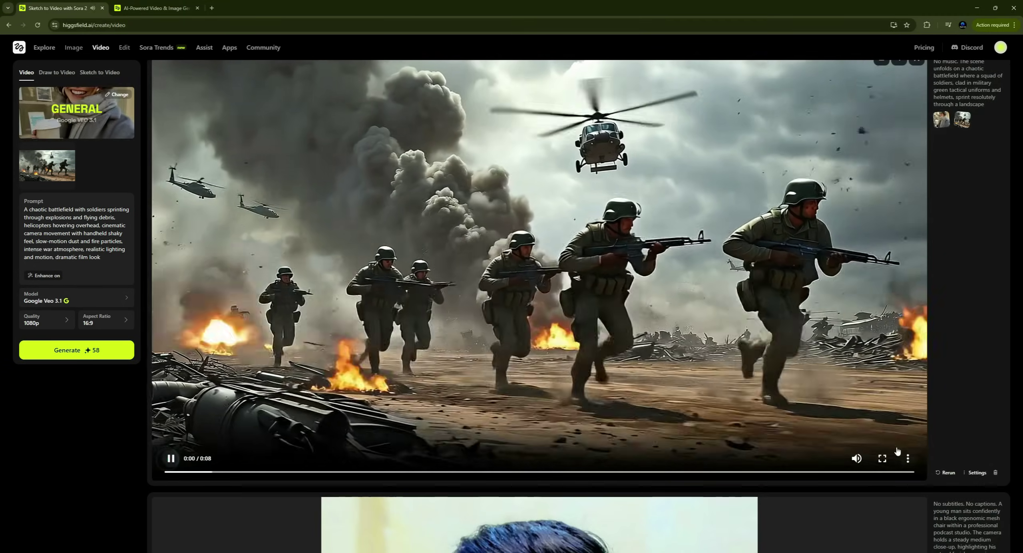
click(882, 458)
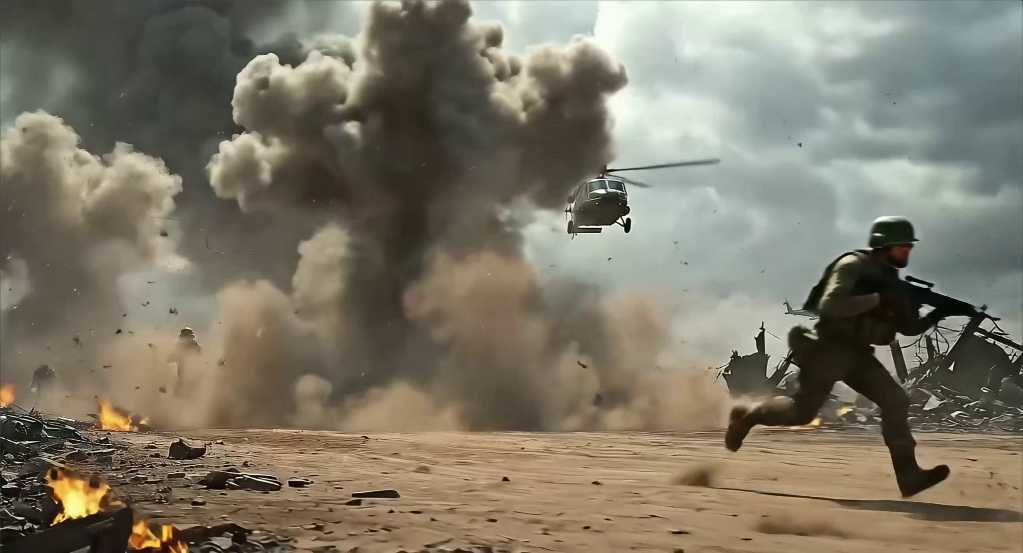
key(Escape)
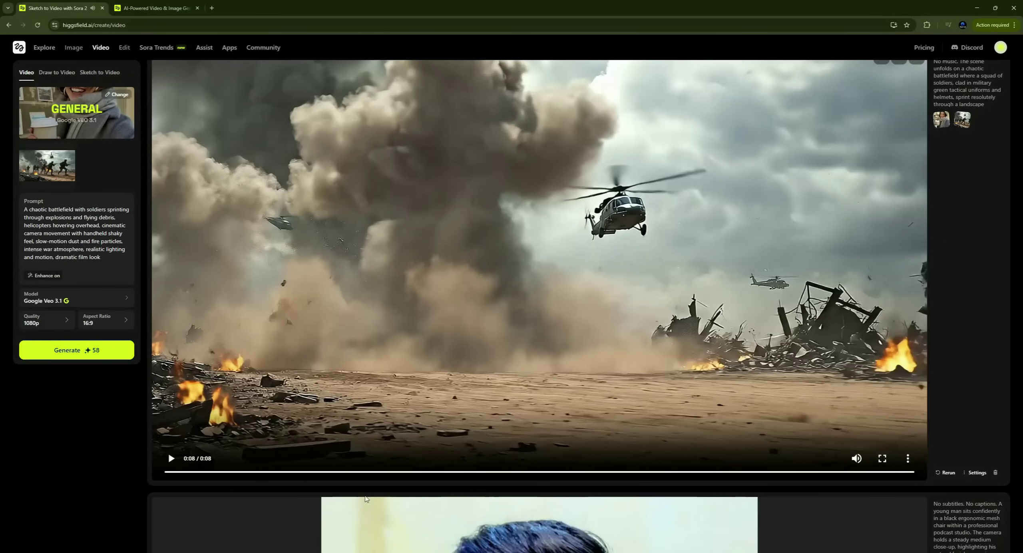
click(171, 459)
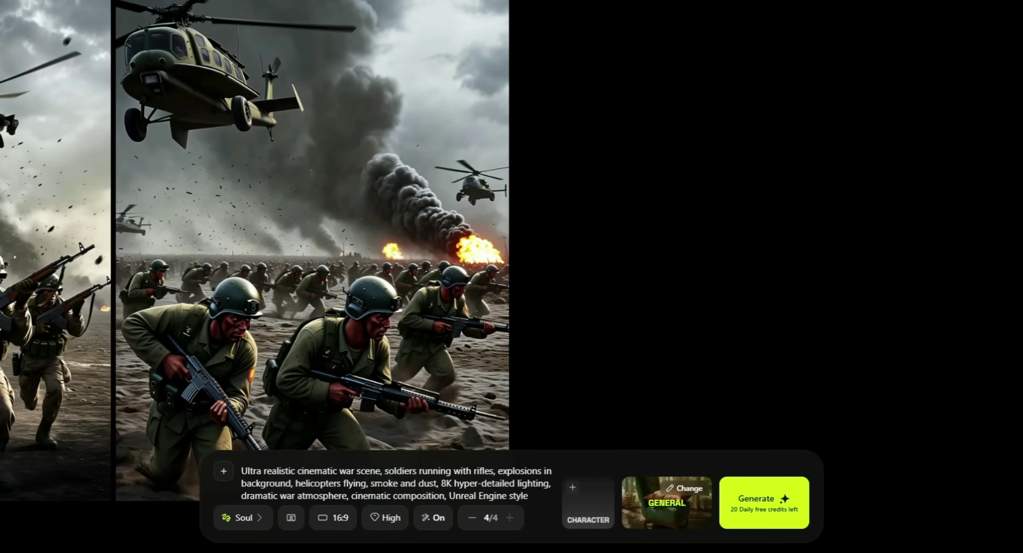
Delete the war-scene prompt, then play and pause the skincare-model Veo 3.1 video.
key(BackSpace)
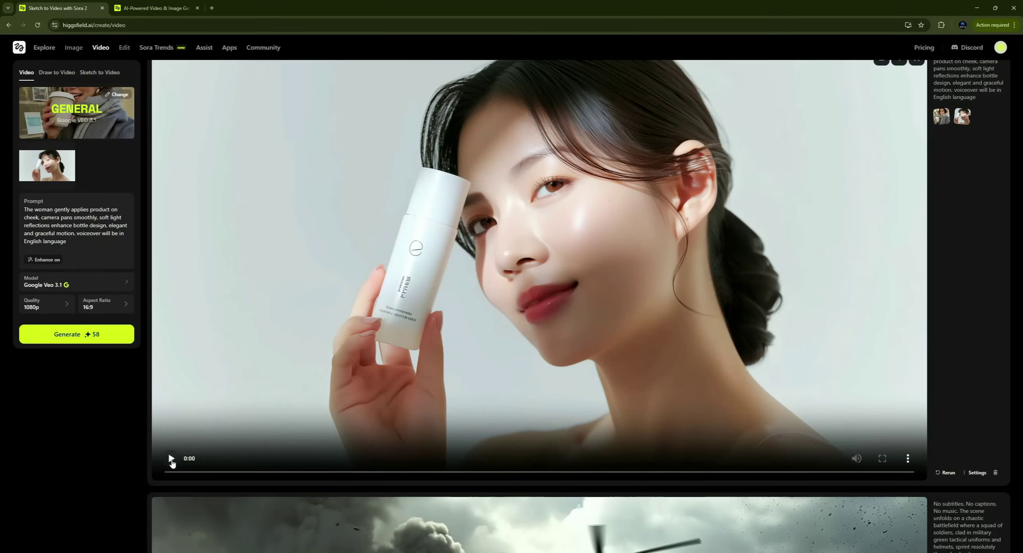
click(171, 459)
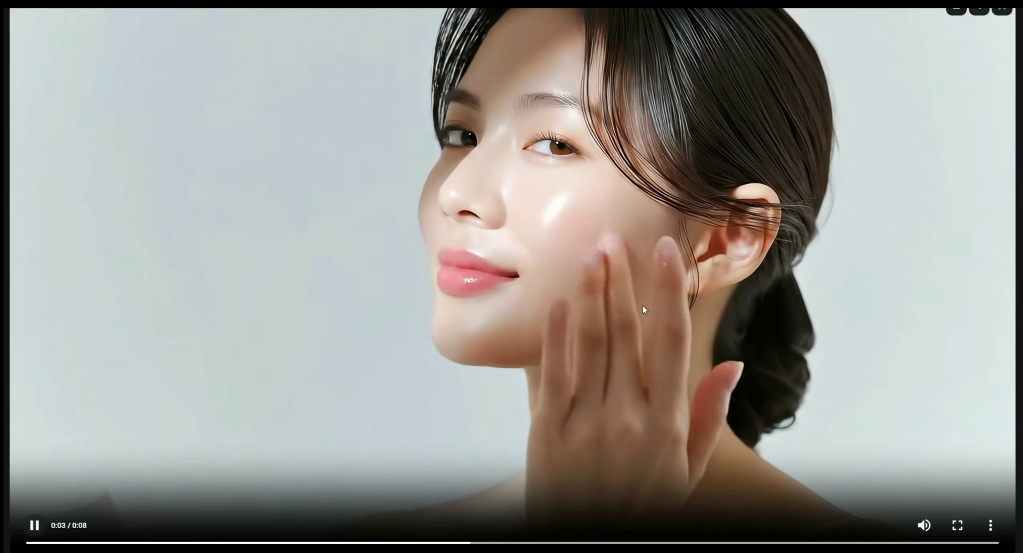
click(212, 410)
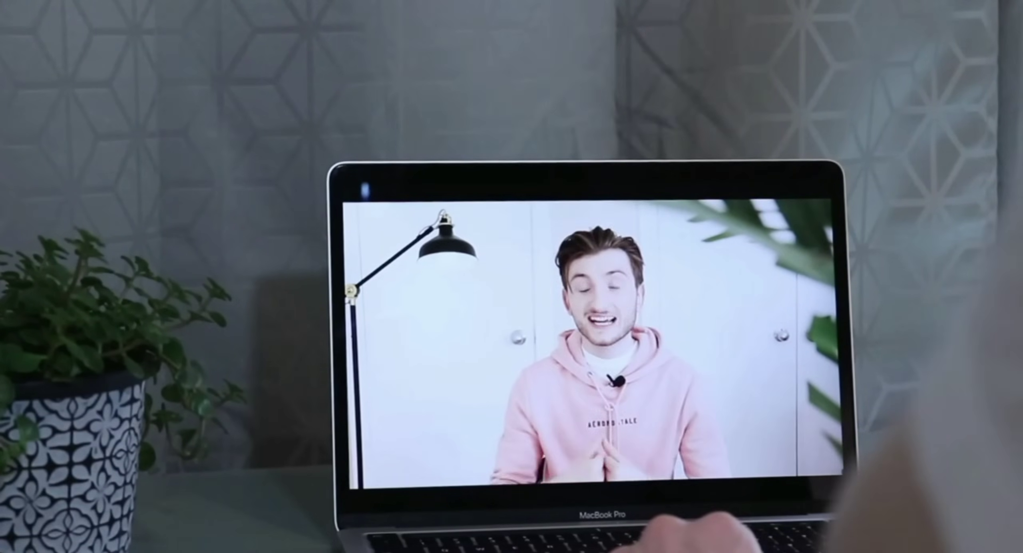
mouse_move(657, 488)
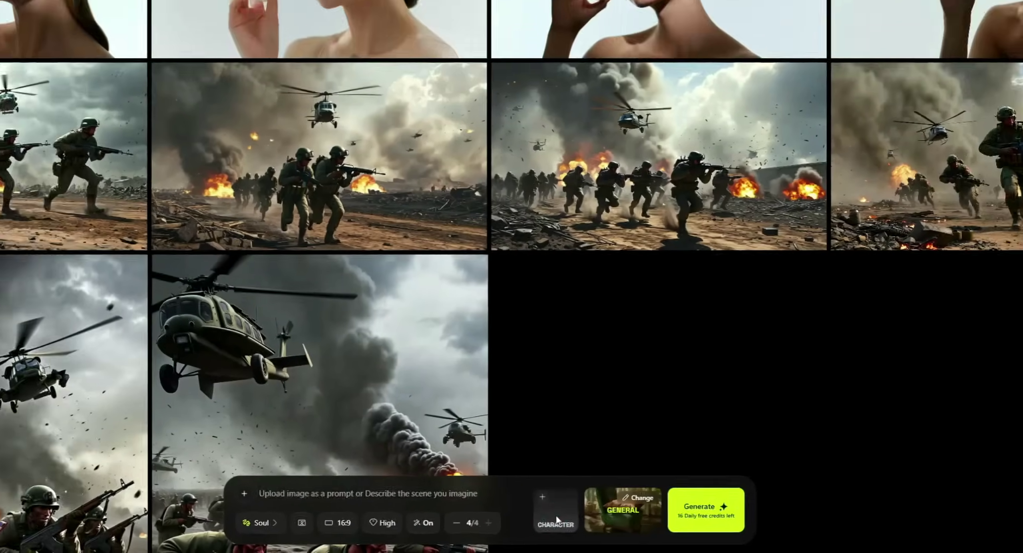
Create the Heritage Reflection character from the man's uploaded photo and select it.
click(546, 512)
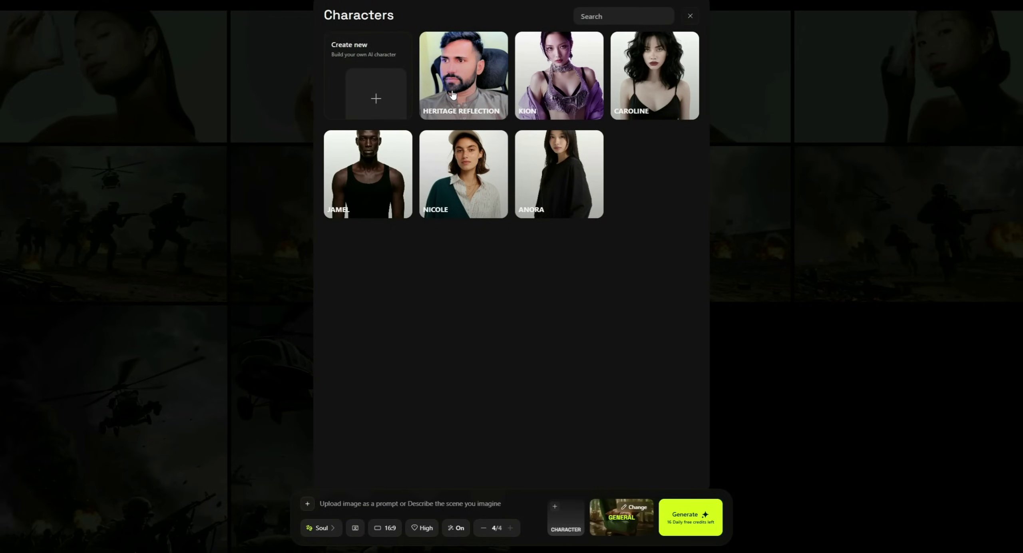
click(365, 98)
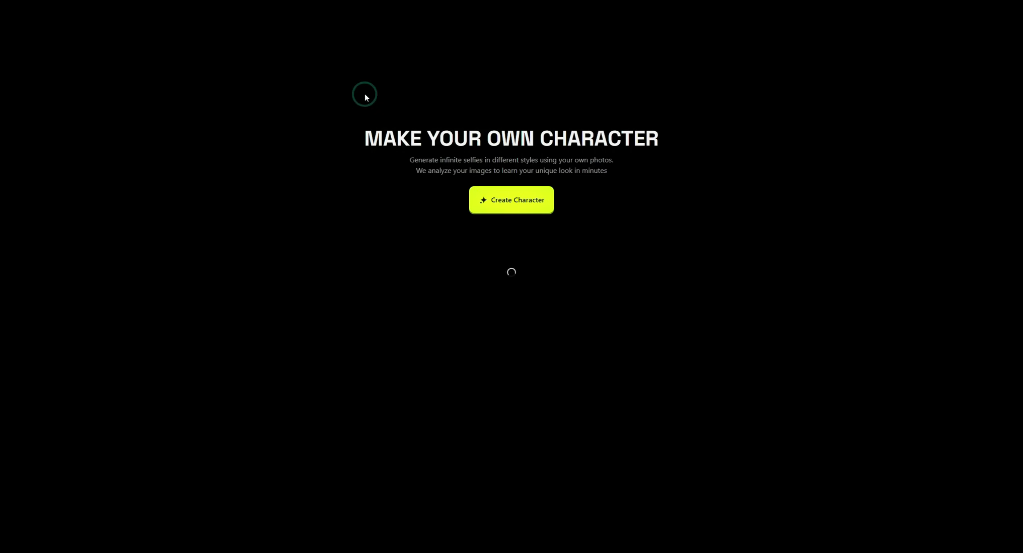
click(511, 200)
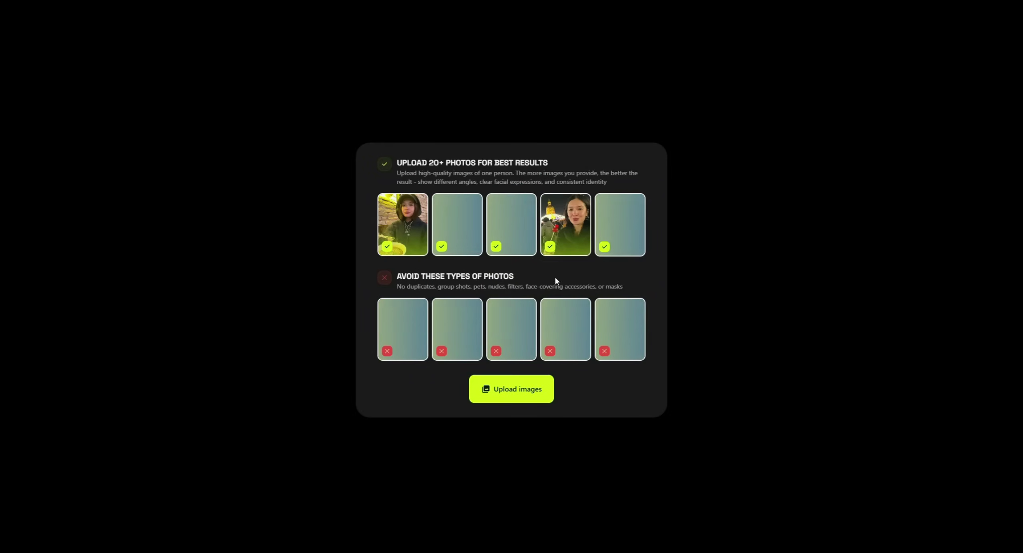
click(514, 390)
double_click(632, 237)
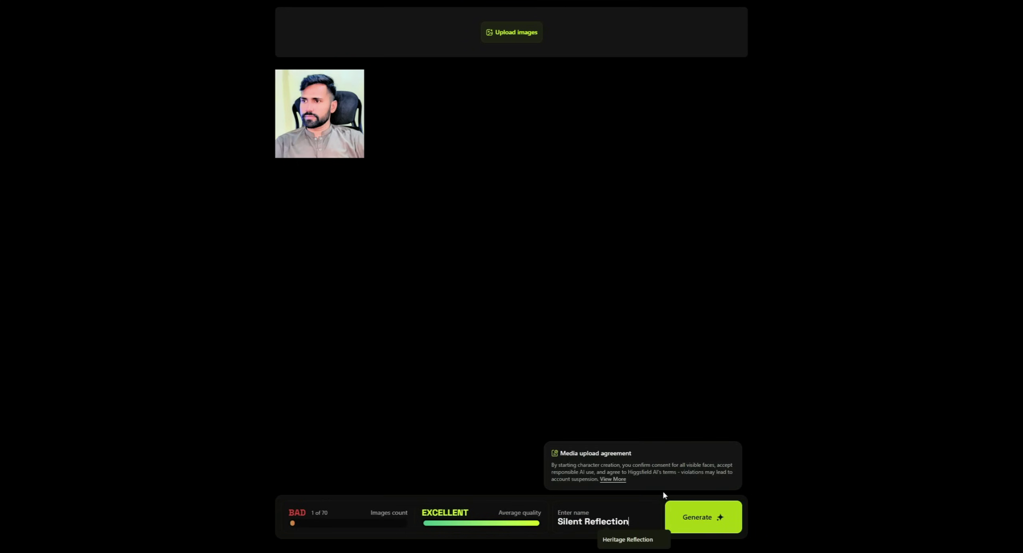
click(363, 72)
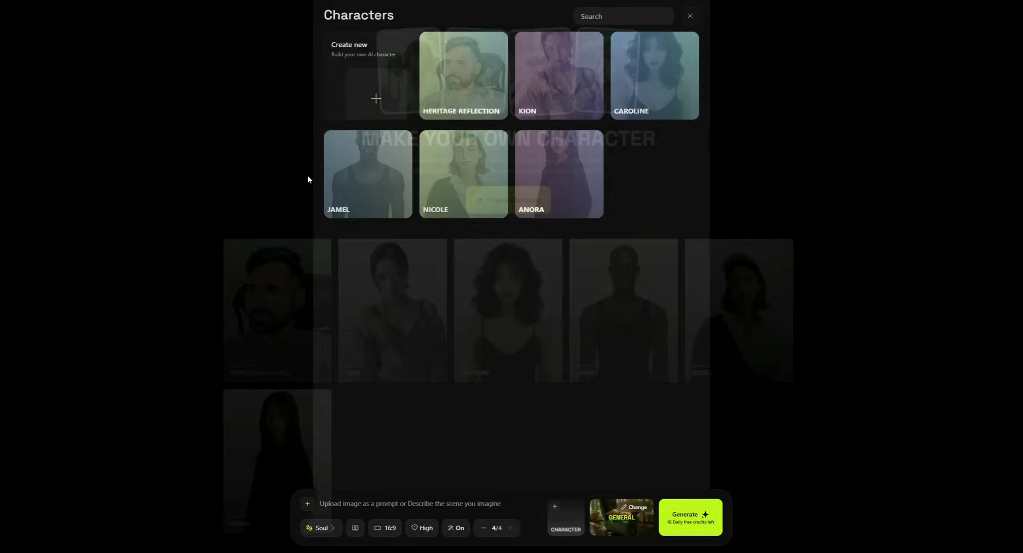
click(474, 76)
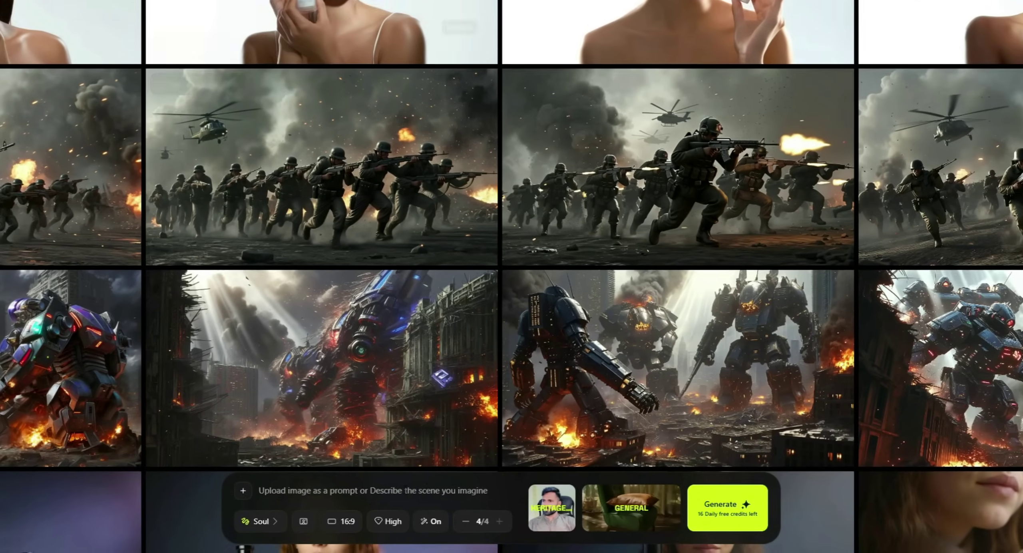
Generate Soul images from the pasted RGB-lit desk-setup prompt and open the third result.
click(434, 502)
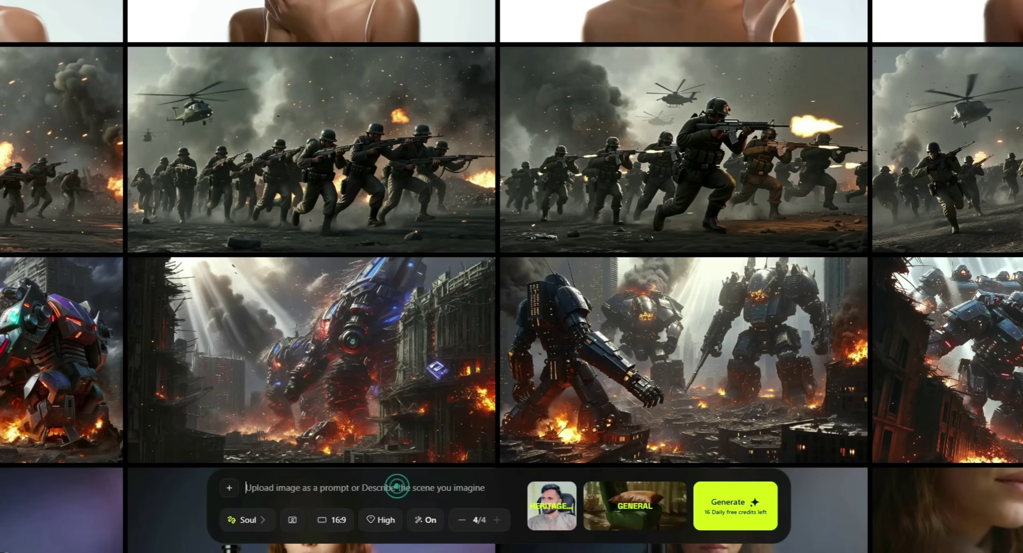
text(Realistic young man sitting at a modern desk setup with RGB lighting, microphone in front, wearing black hoodie, computer screens behind showing graphics, cinematic depth of field)
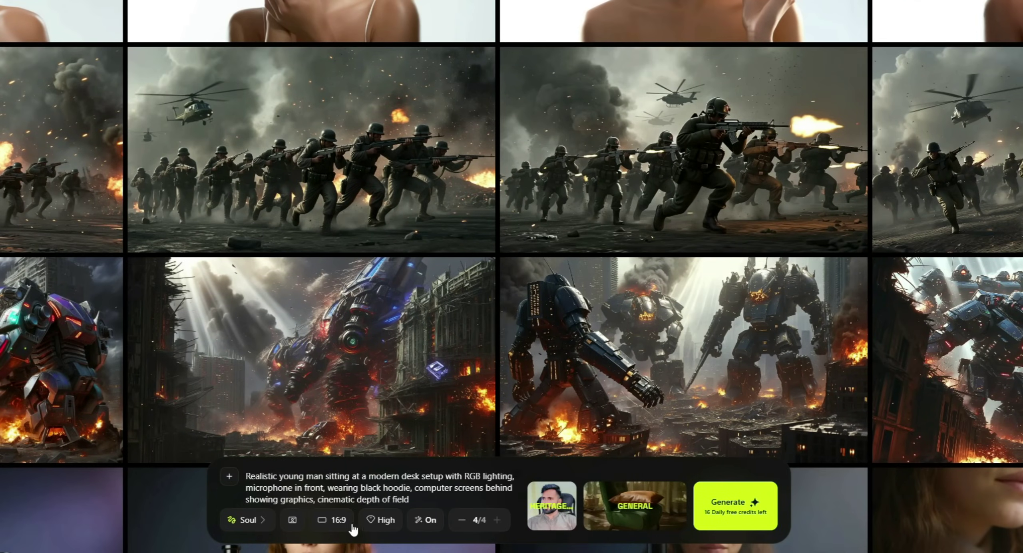
click(735, 505)
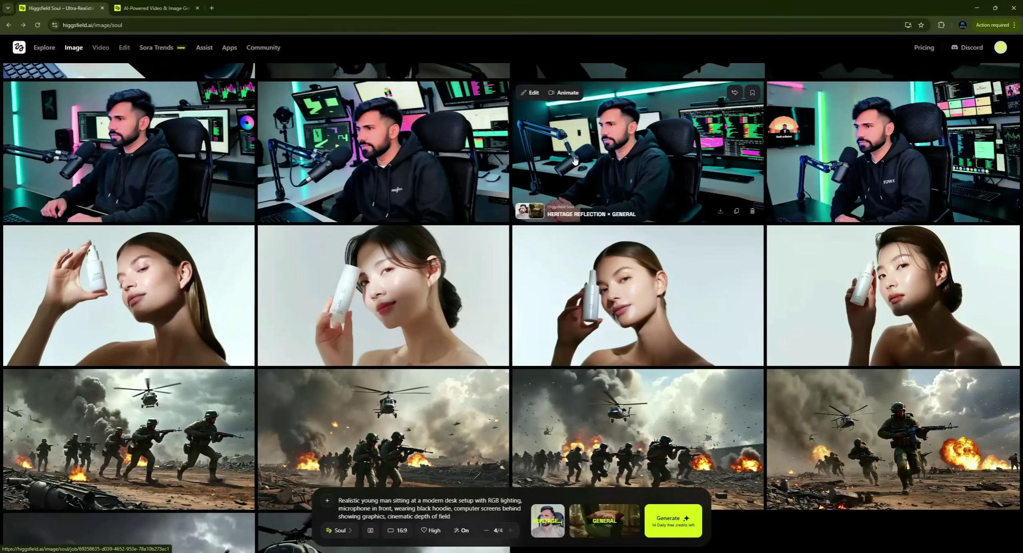
click(624, 155)
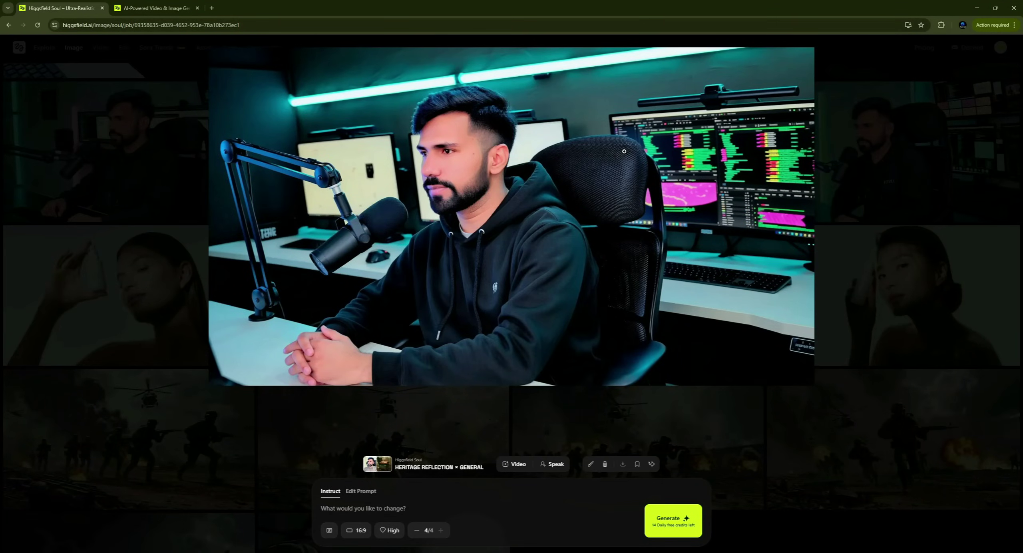
Animate the man-at-desk image into a Veo 3.1 video using the pasted desk-scene prompt.
click(514, 464)
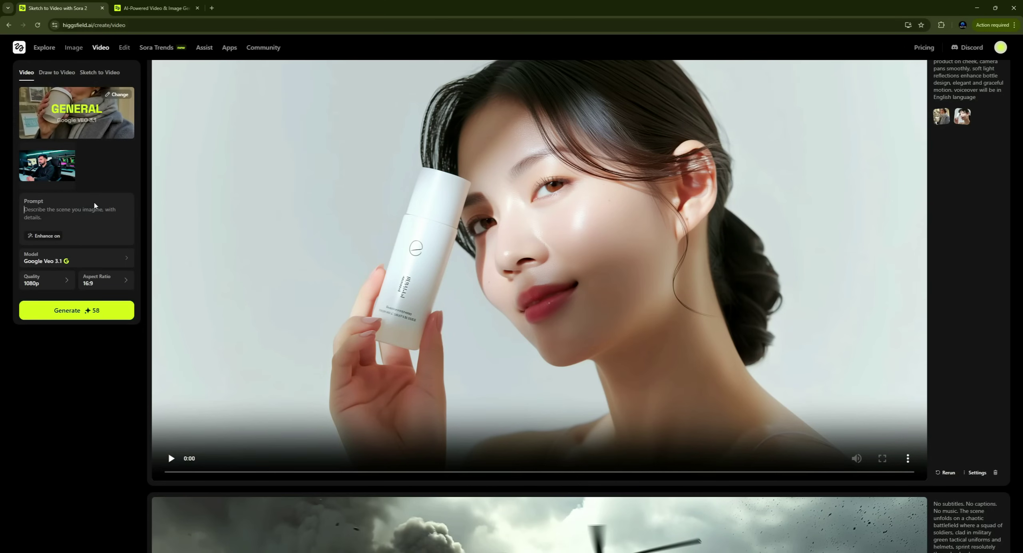
key(ctrl+v)
click(76, 354)
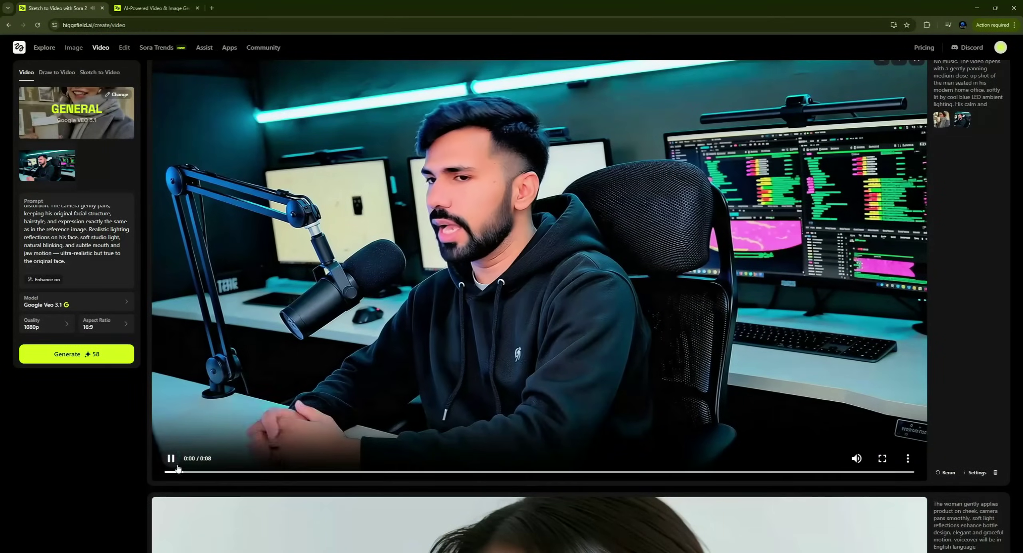
Watch the 8-second desk-scene clip full screen, then replay it.
click(881, 458)
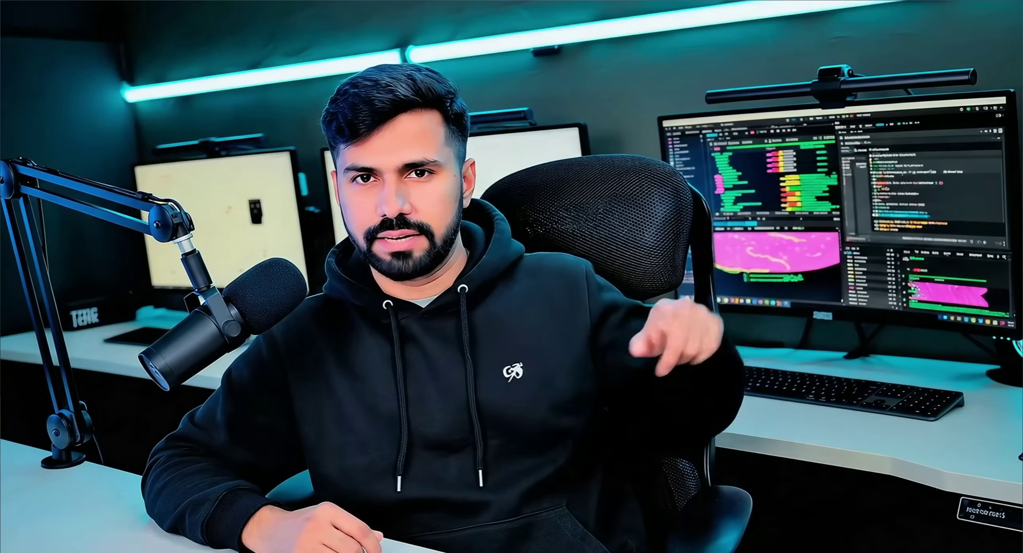
key(Escape)
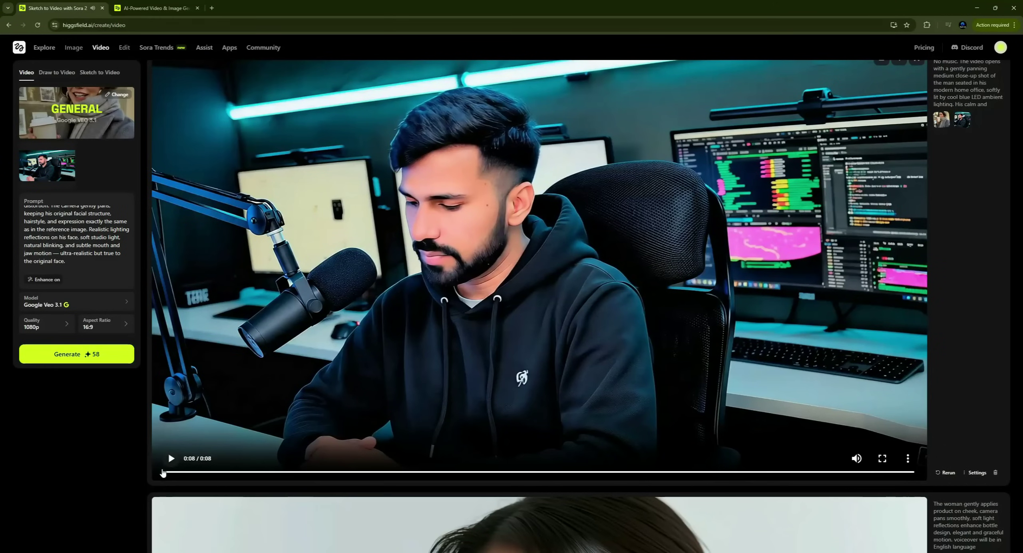
click(169, 460)
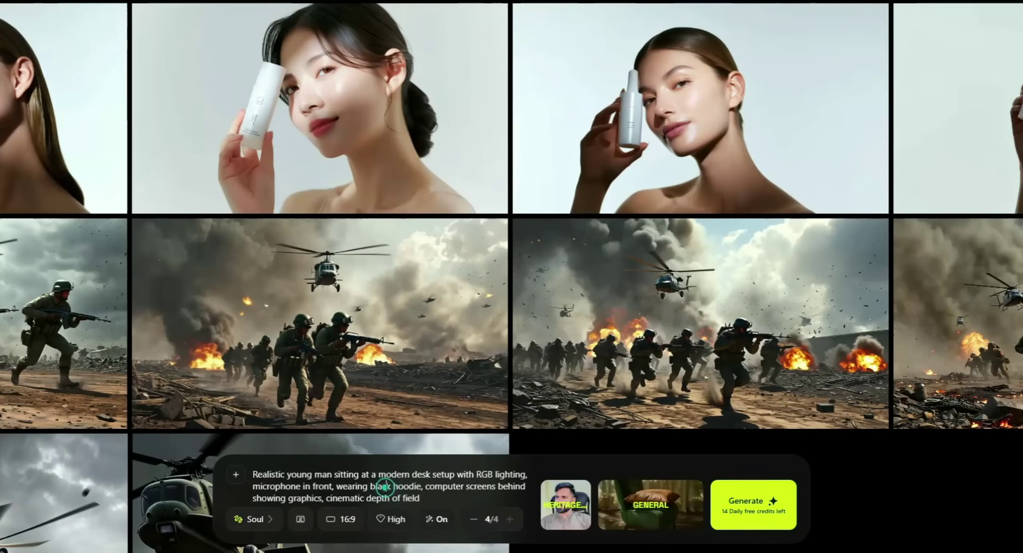
Replace the desk-setup prompt and switch the image model to Flux Kontext Max.
key(ctrl+a)
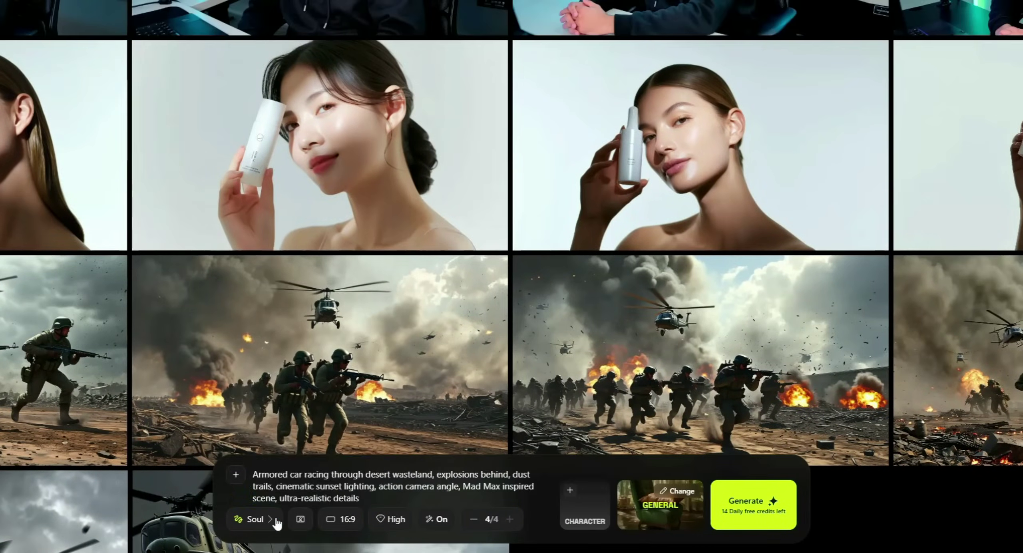
click(276, 519)
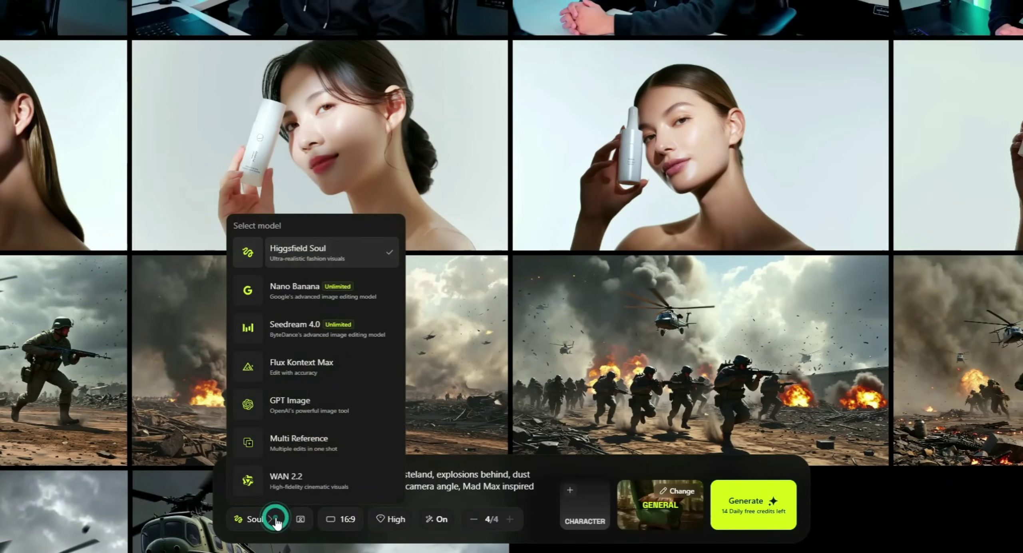
click(339, 370)
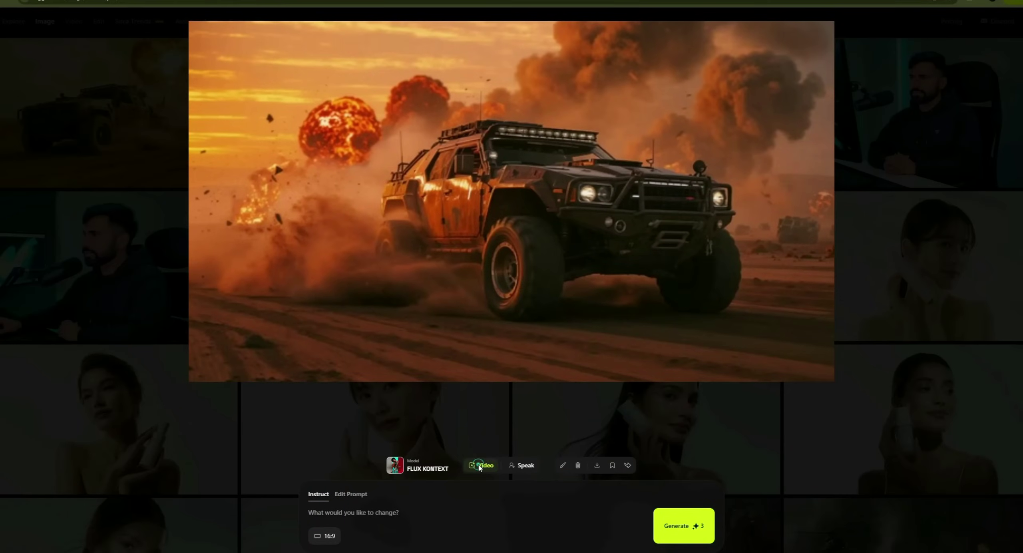
Start a Veo 3.1 video of the armored vehicle speeding through a destroyed desert.
click(479, 465)
key(ctrl+a)
text(An armored vehicle speeding through a destroyed desert landscape, fire and explosions in the background, camera following from behind with dust flying, cinematic slow-motion cuts, glowing sunset light, intense action and realism, Mad Max style chase)
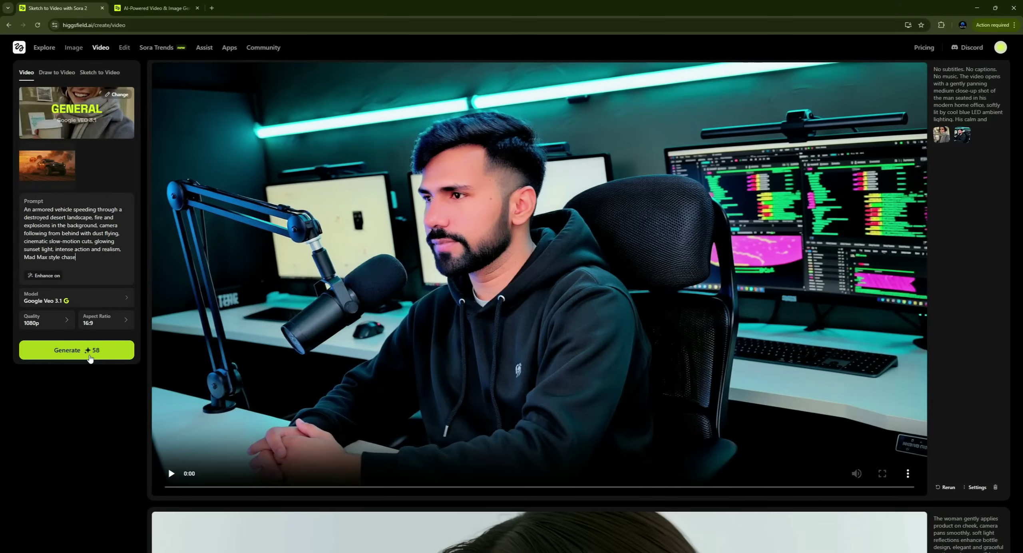
click(89, 355)
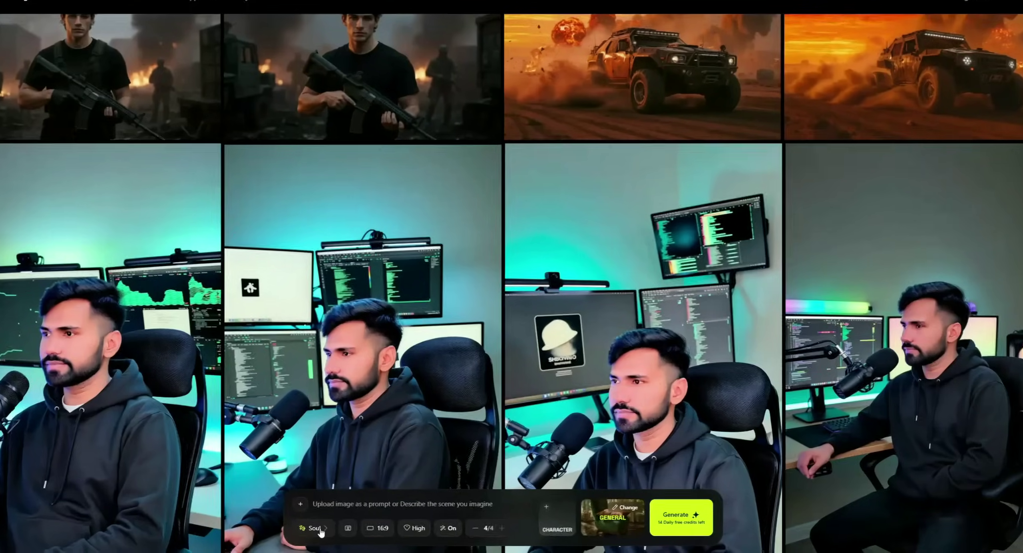
Switch to Multi Reference and add the perfume bottle and the woman's photo as references.
click(315, 528)
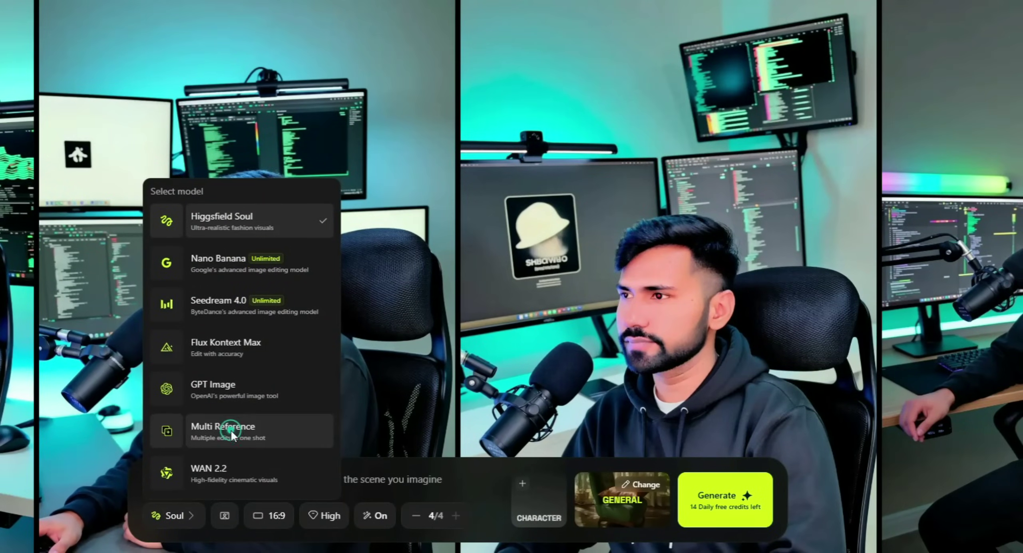
click(230, 430)
click(156, 479)
key(Return)
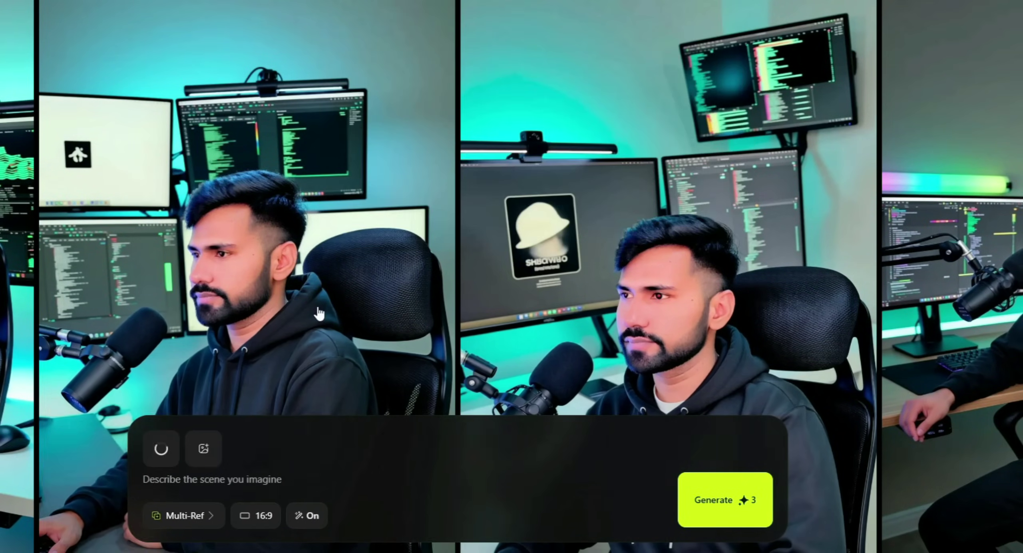
click(204, 448)
double_click(515, 118)
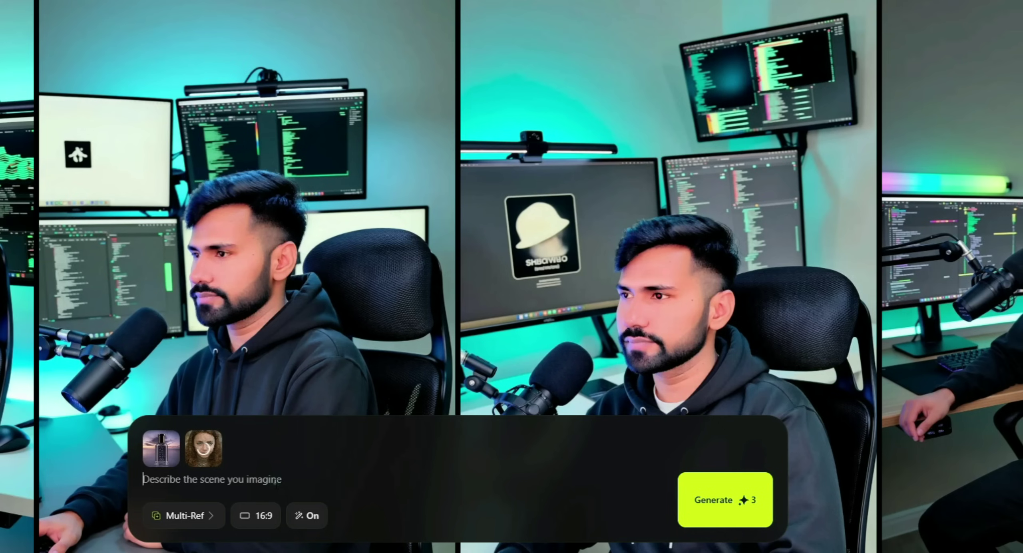
Generate perfume-ad images from the pasted prompt and send the first to video creation.
text(Use two uploaded images: product (this perfume bottle) + subject (the girl). Composite a premium beauty ad: the girl holds the exact uploaded perfume bottle in her hand, correct scale and grip, label facing camera, clean reflections, no warping. Shoot in a studio look with soft key light and glossy rim, background a smooth gradient echoing the bottle’s cool tones; add subtle condensation/sheen on glass, gentle bloom, realistic shadow on hand; skin tone natural, minimal retouch, elegant wardrobe, shallow depth of field, 16:9, 4K, ultra clean, luxury aesthetic.)
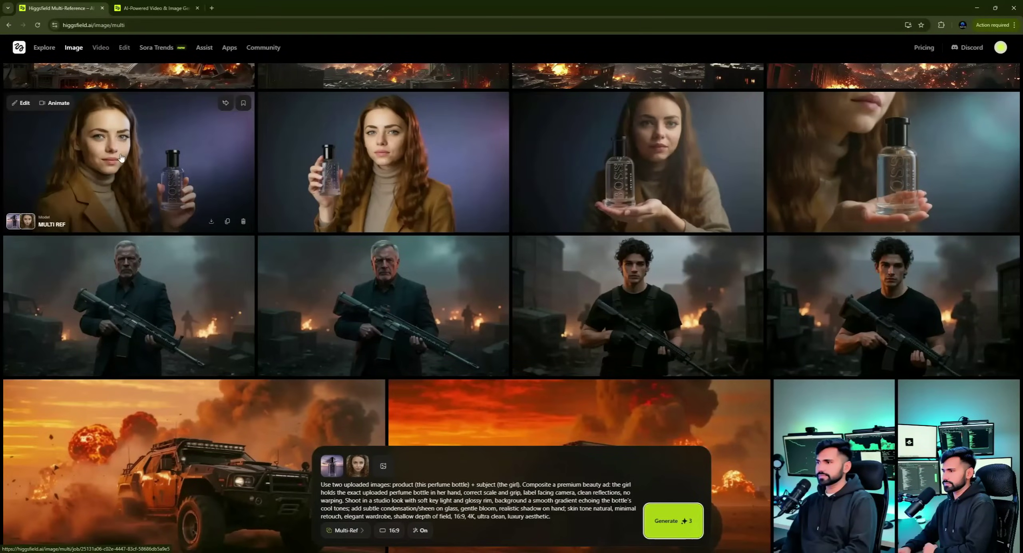
click(127, 171)
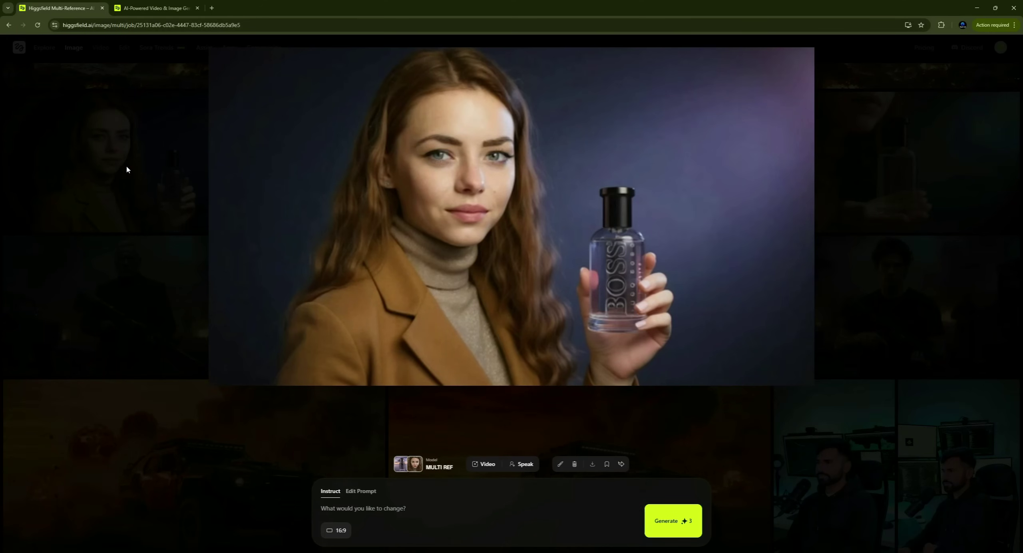
click(488, 463)
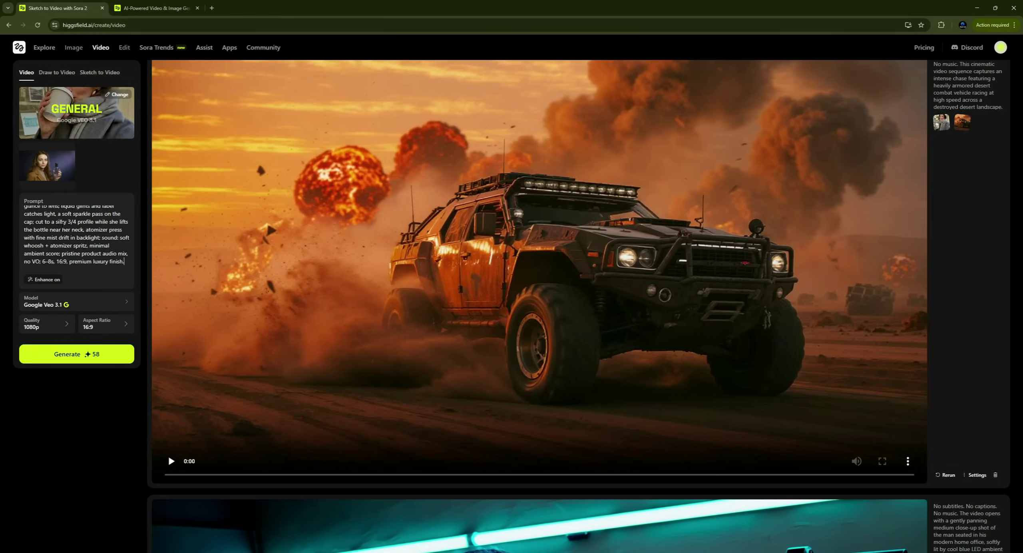
Generate the Veo 3.1 perfume video and play it.
click(91, 354)
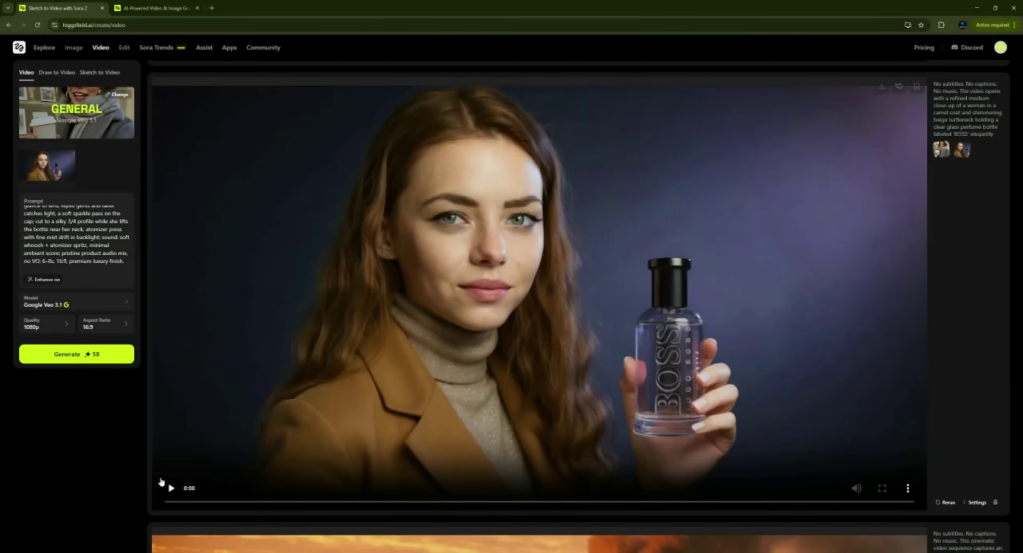
click(171, 488)
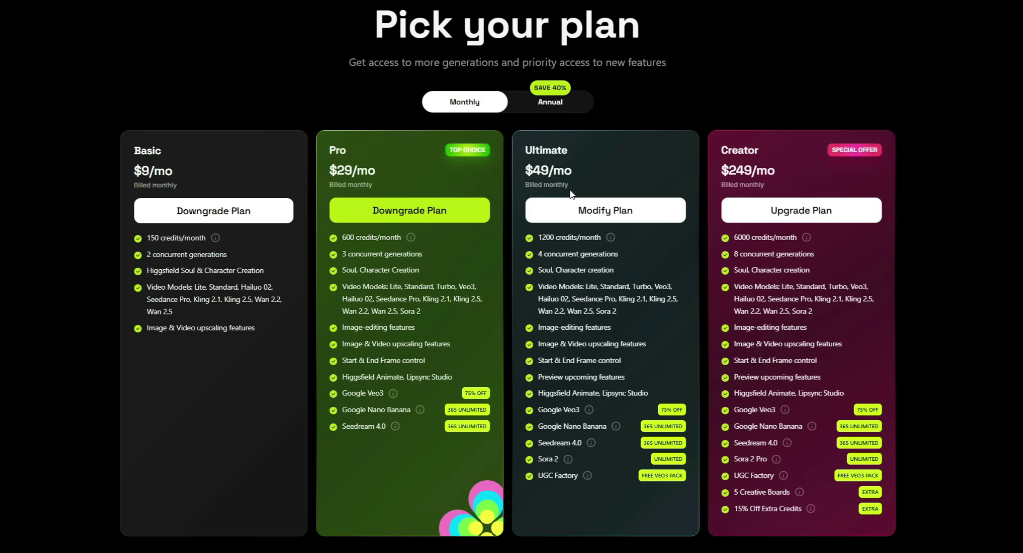
Show annual plan prices, then scroll the Explore home page down to Visual Effects.
click(547, 106)
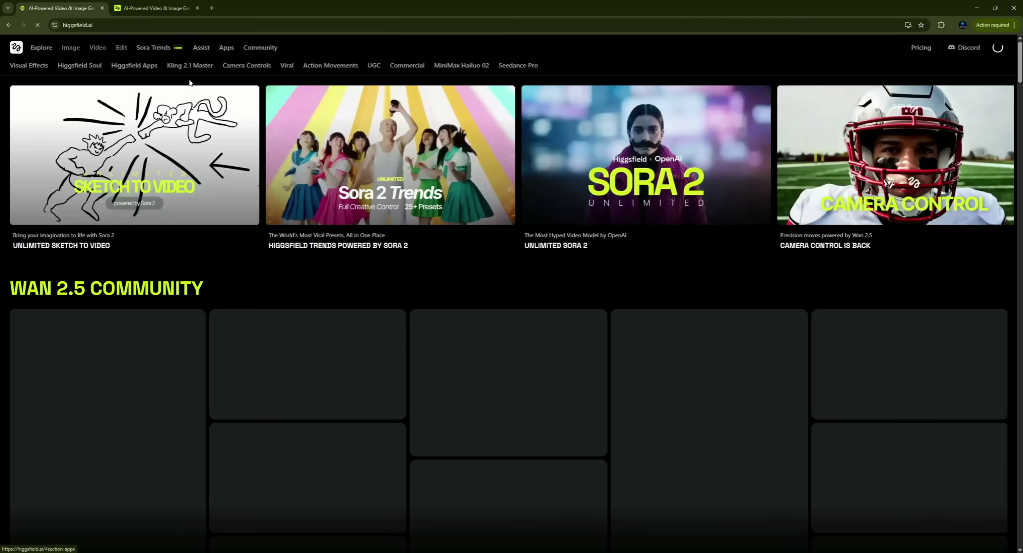
scroll(190, 83, down, 2)
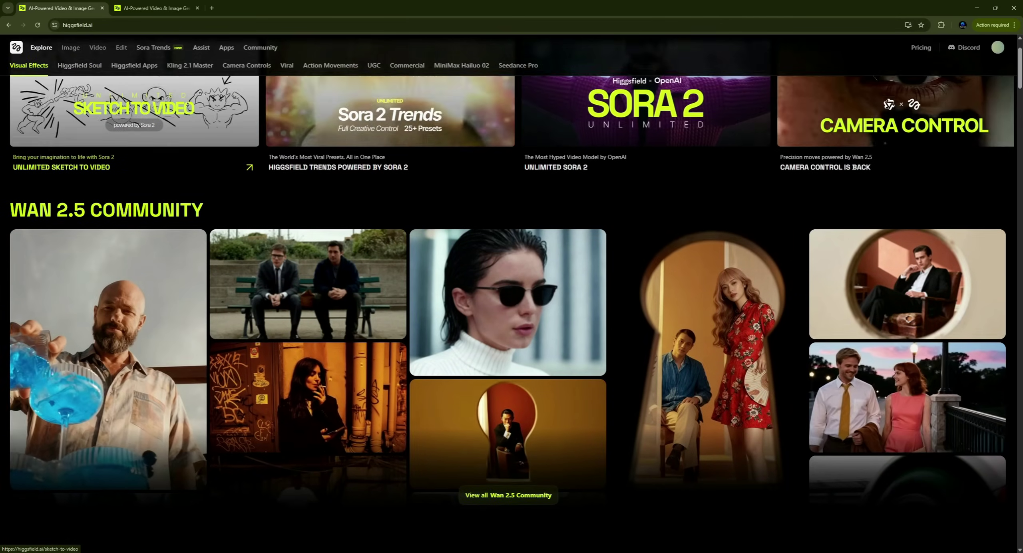
scroll(188, 105, down, 2)
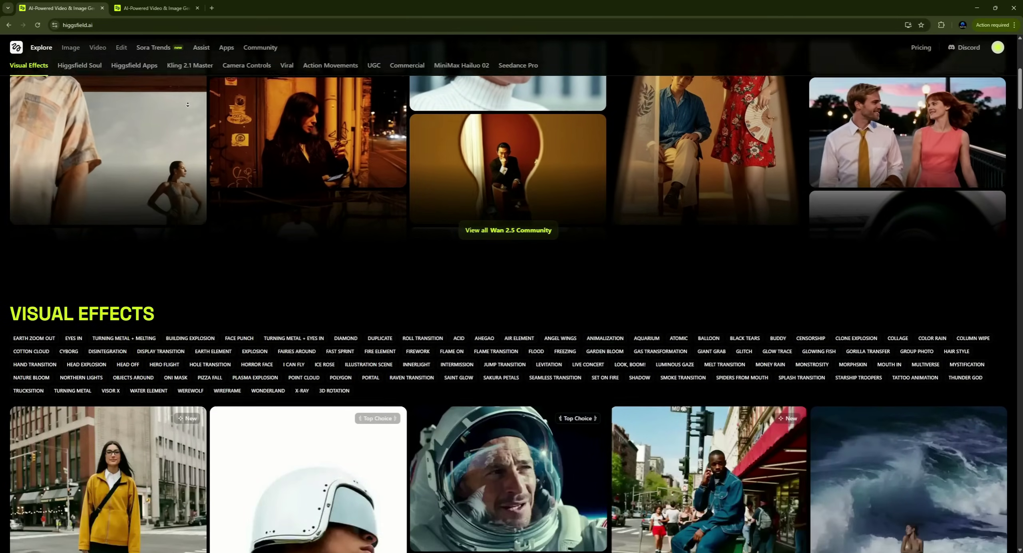